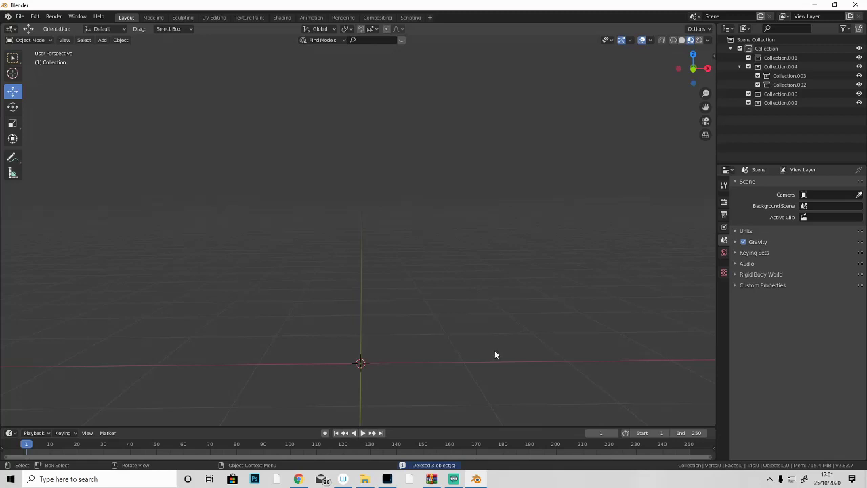
pyautogui.moveTo(342, 264)
pyautogui.mouseDown(button='middle')
pyautogui.moveTo(354, 282)
pyautogui.moveTo(341, 258)
pyautogui.mouseUp(button='middle')
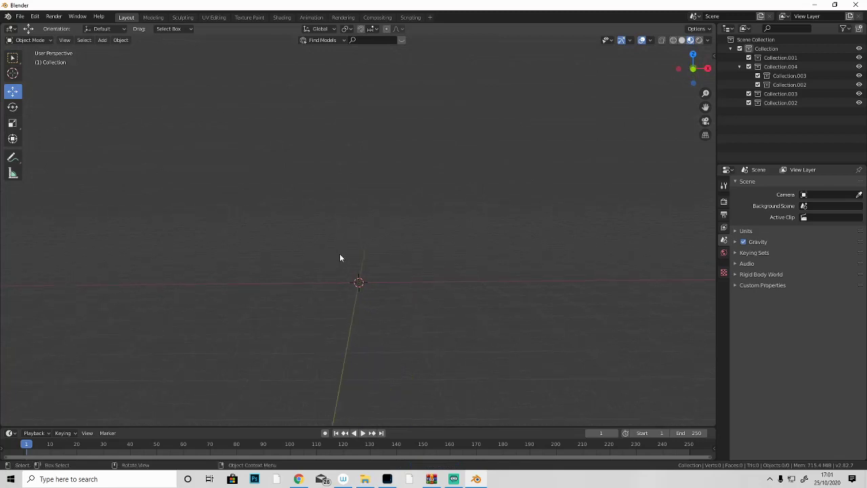
pyautogui.moveTo(357, 280); pyautogui.dragTo(370, 300, button='middle')
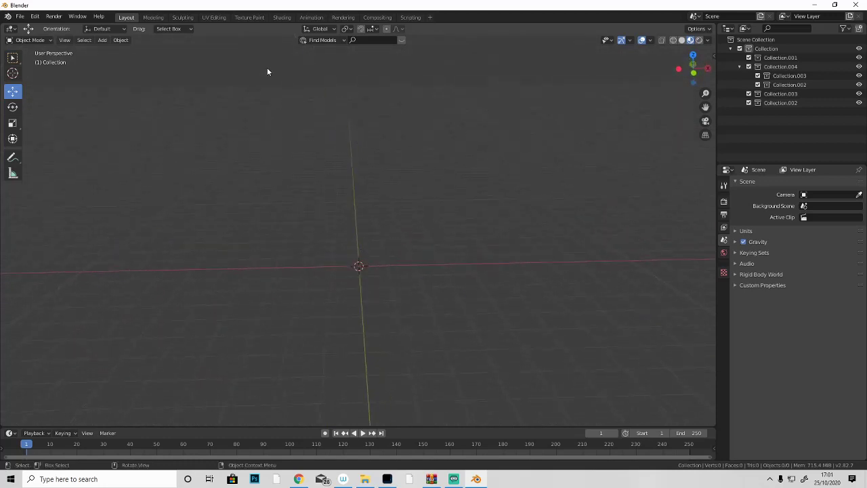
pyautogui.click(282, 18)
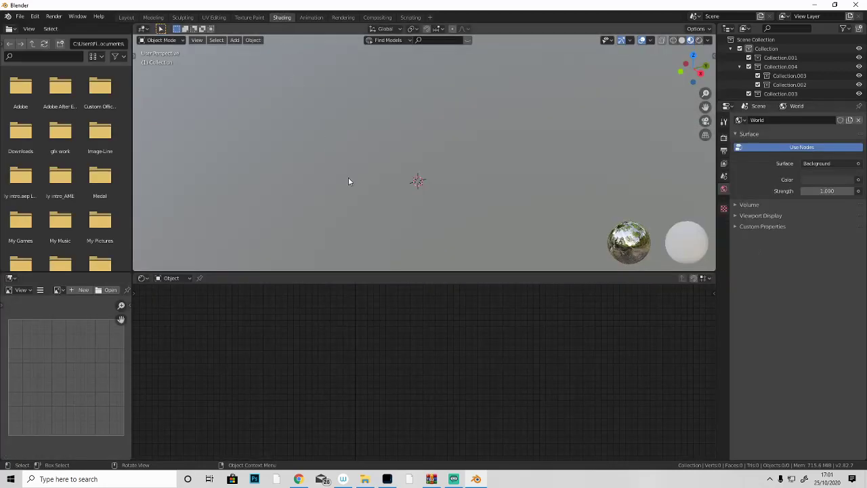
pyautogui.click(125, 17)
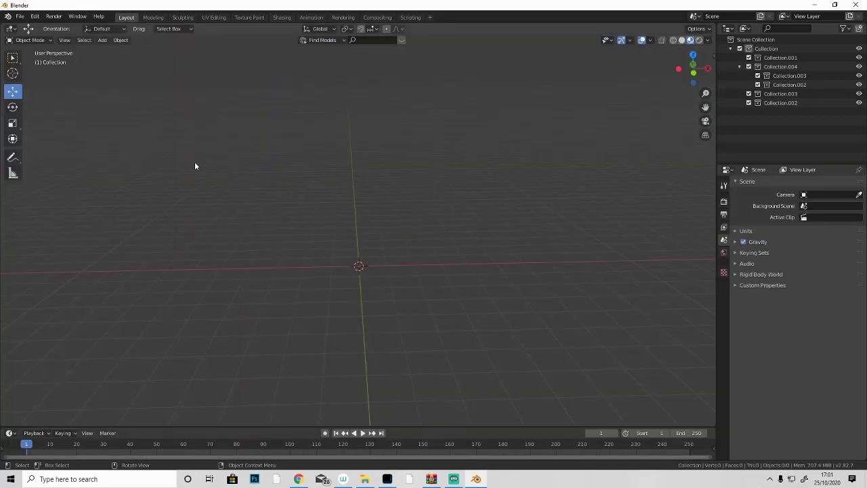
pyautogui.moveTo(226, 111); pyautogui.dragTo(237, 110, button='middle')
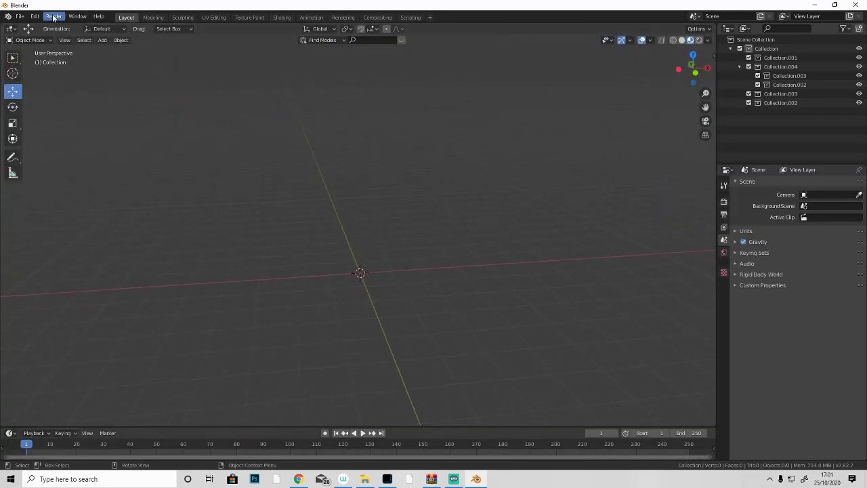
# - Append the jersey collection from FazeJeseryMadeByBlue.blend in the gfx work folder into the scene
pyautogui.click(20, 17)
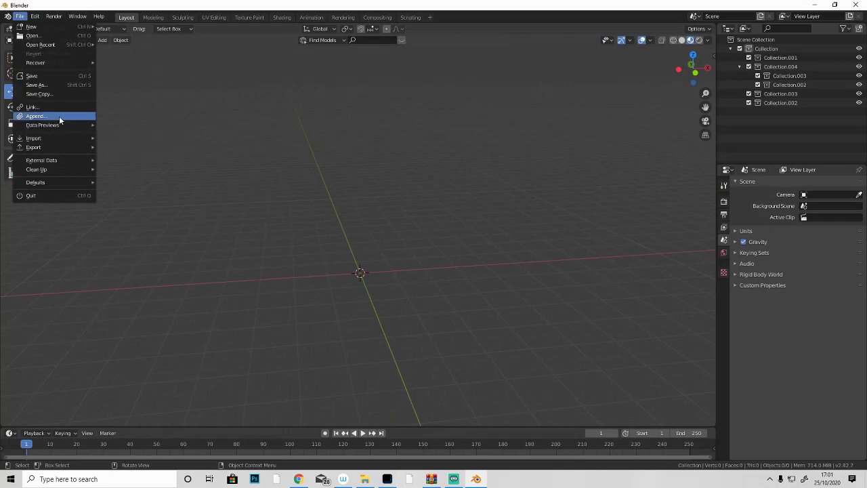
pyautogui.click(59, 116)
pyautogui.click(241, 271)
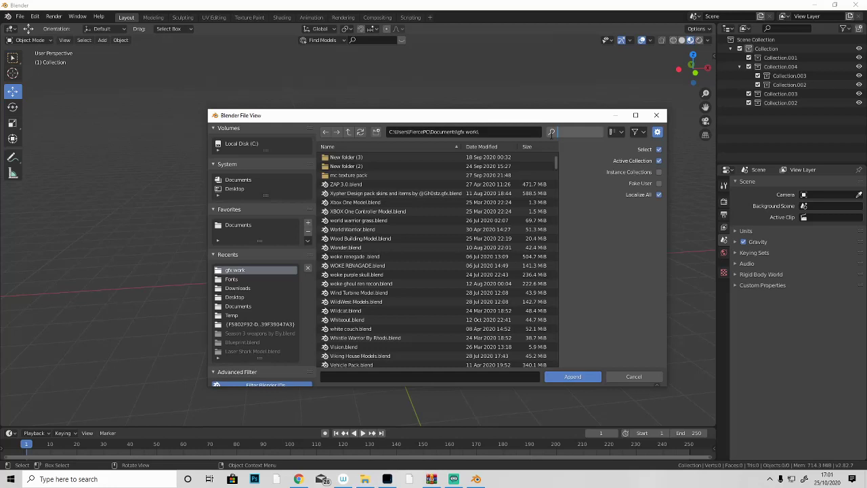
pyautogui.write('j')
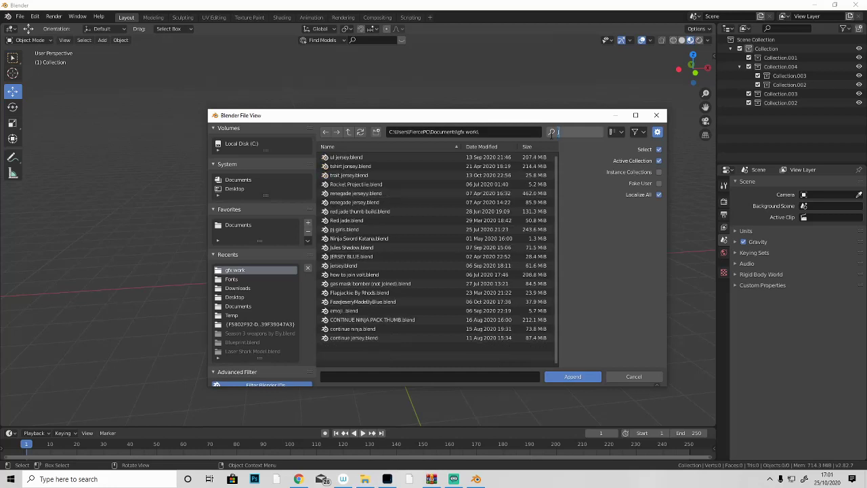
pyautogui.press('BackSpace')
pyautogui.write('faze')
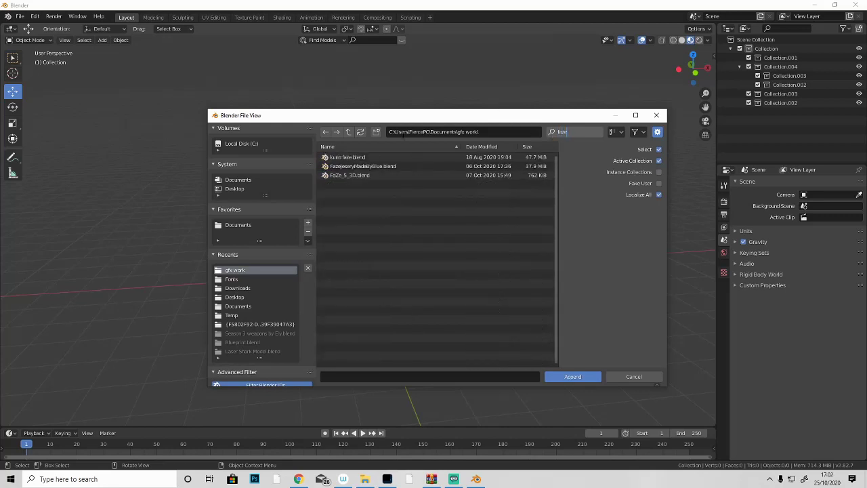
pyautogui.doubleClick(381, 167)
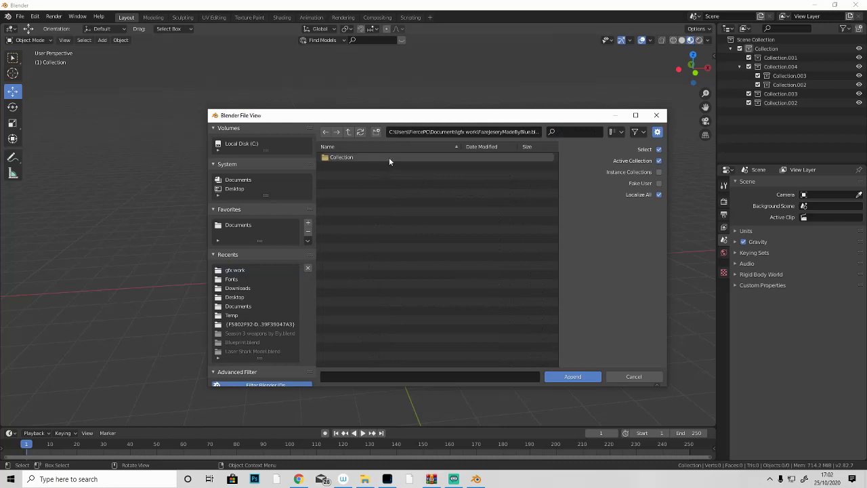
pyautogui.doubleClick(389, 157)
pyautogui.click(389, 156)
pyautogui.doubleClick(390, 157)
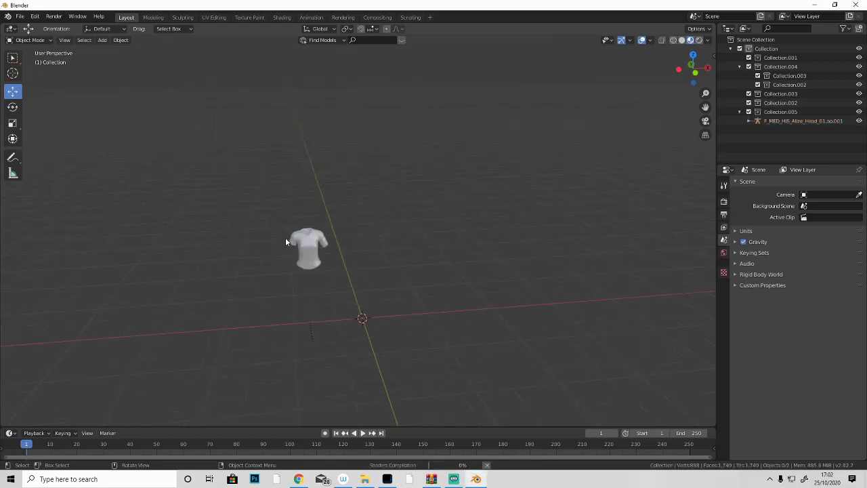
# - Move the appended jersey freely so that it lines up with the world's Y axis
pyautogui.scroll(5, 411, 206)
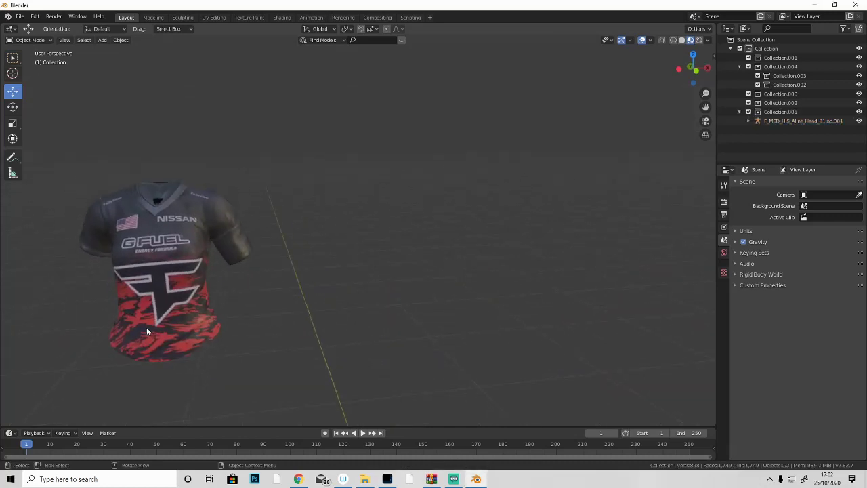
pyautogui.moveTo(145, 329); pyautogui.dragTo(166, 327, button='middle')
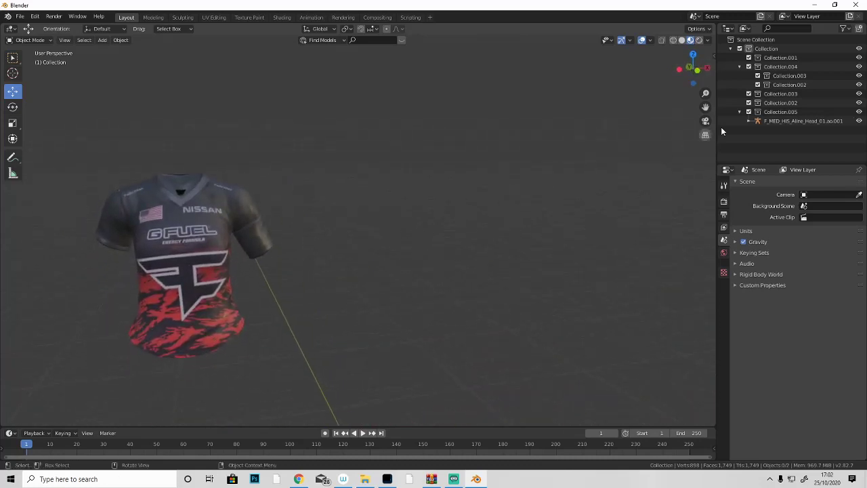
pyautogui.moveTo(705, 106); pyautogui.dragTo(362, 162)
pyautogui.scroll(-1, 353, 160)
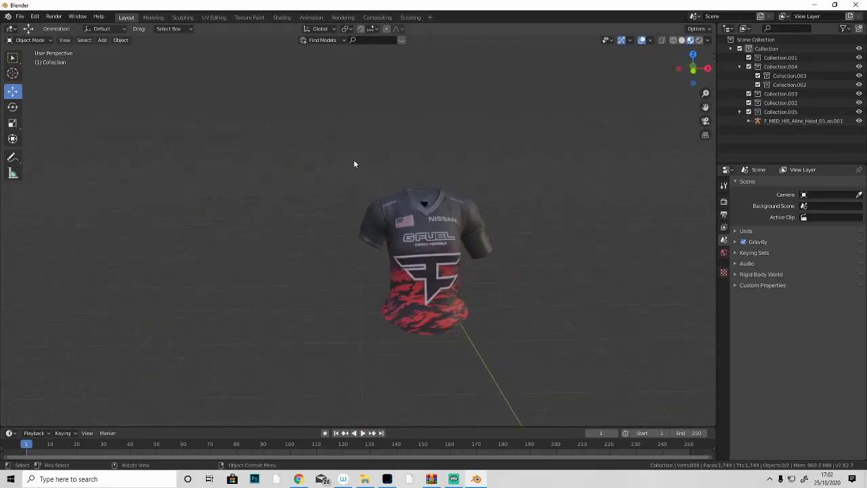
pyautogui.moveTo(353, 159); pyautogui.dragTo(410, 228, button='middle')
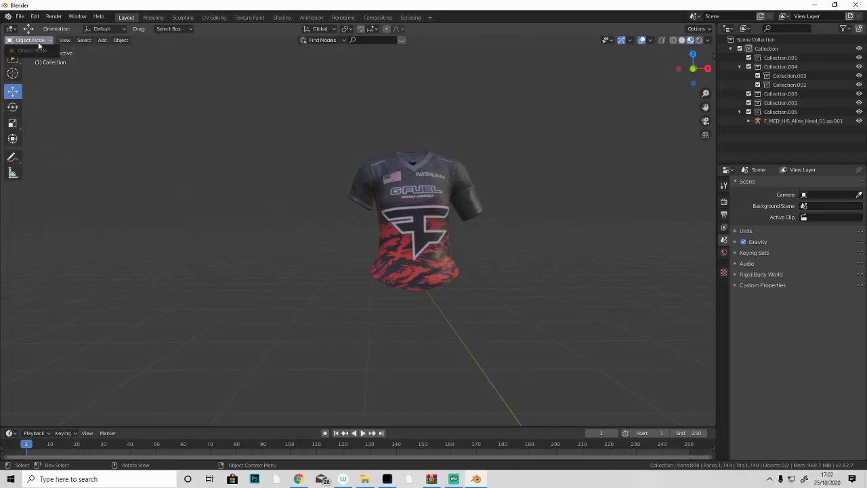
pyautogui.scroll(-4, 396, 203)
pyautogui.click(381, 234)
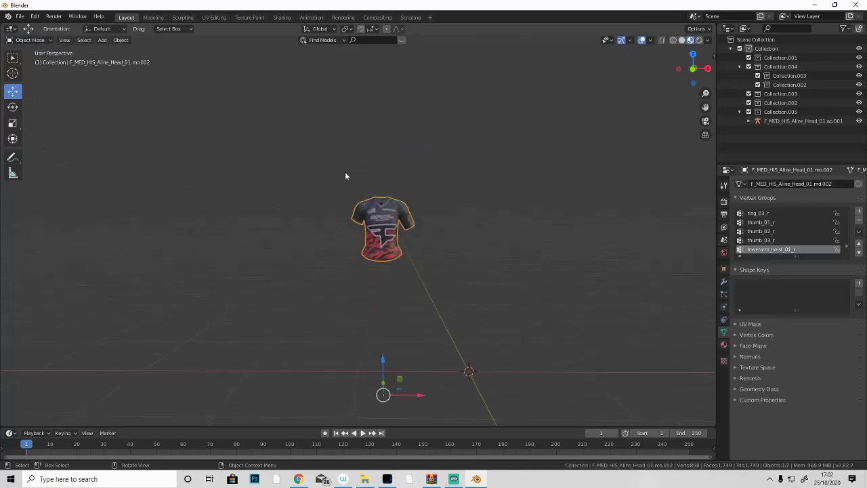
pyautogui.click(388, 393)
pyautogui.moveTo(515, 292); pyautogui.dragTo(545, 281, button='middle')
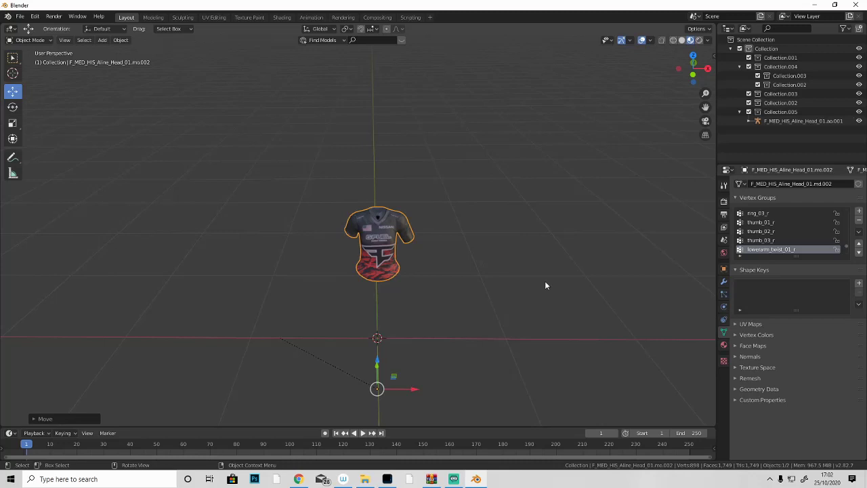
pyautogui.scroll(3, 387, 331)
pyautogui.moveTo(387, 332); pyautogui.dragTo(389, 277, button='middle')
pyautogui.scroll(2, 388, 289)
pyautogui.scroll(-4, 389, 276)
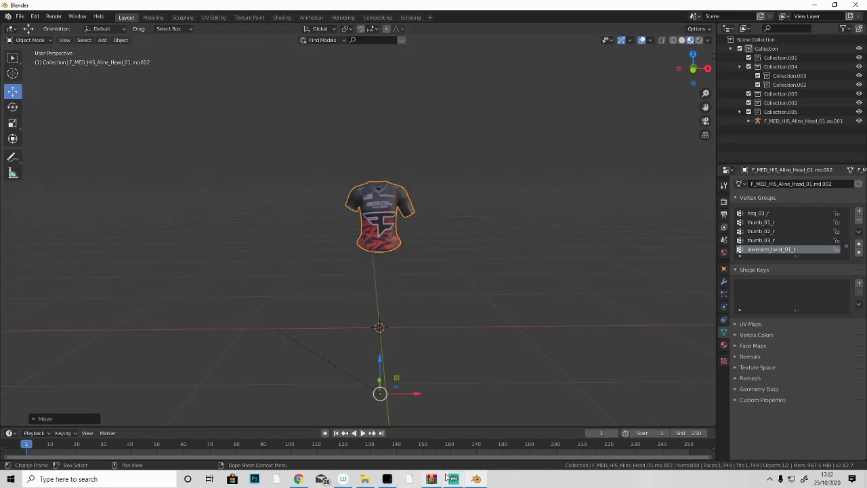
pyautogui.moveTo(447, 479)
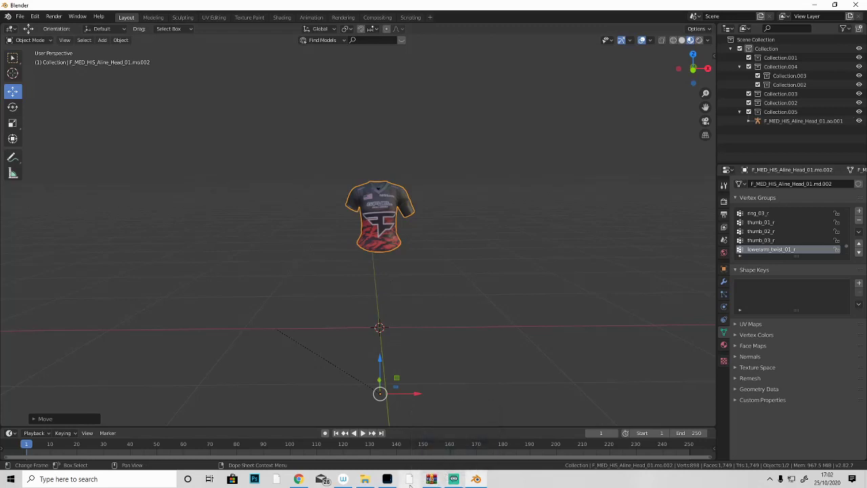
pyautogui.moveTo(386, 478)
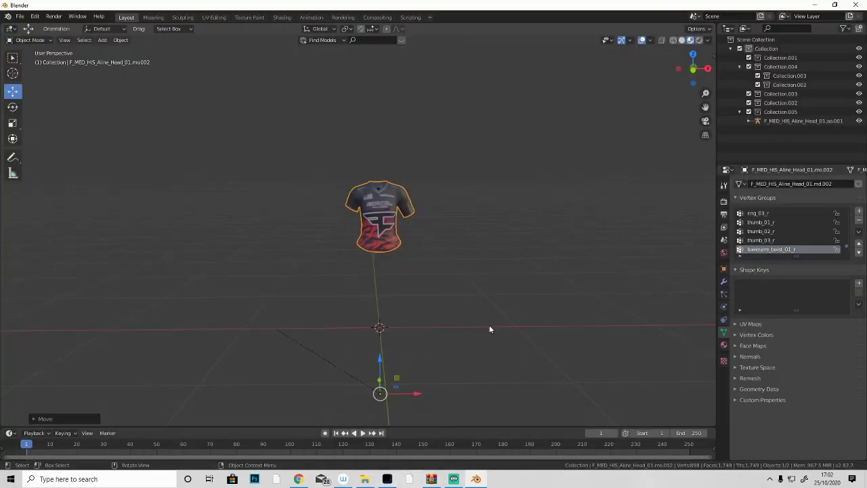
pyautogui.click(454, 303)
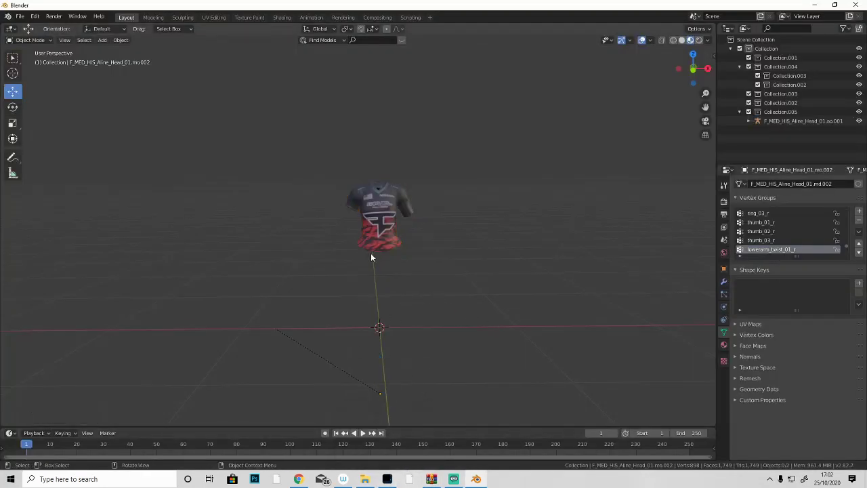
# - Select the jersey mesh and show its material nodes in the Shading workspace
pyautogui.moveTo(373, 247)
pyautogui.mouseDown(button='middle')
pyautogui.moveTo(544, 264)
pyautogui.moveTo(376, 269)
pyautogui.moveTo(382, 241)
pyautogui.moveTo(371, 250)
pyautogui.mouseUp(button='middle')
pyautogui.scroll(5, 371, 249)
pyautogui.scroll(-4, 391, 259)
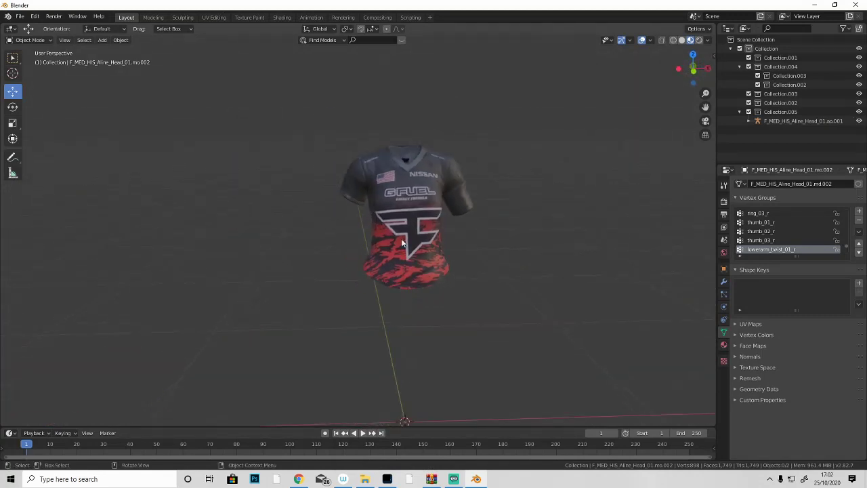
pyautogui.scroll(2, 406, 218)
pyautogui.click(405, 218)
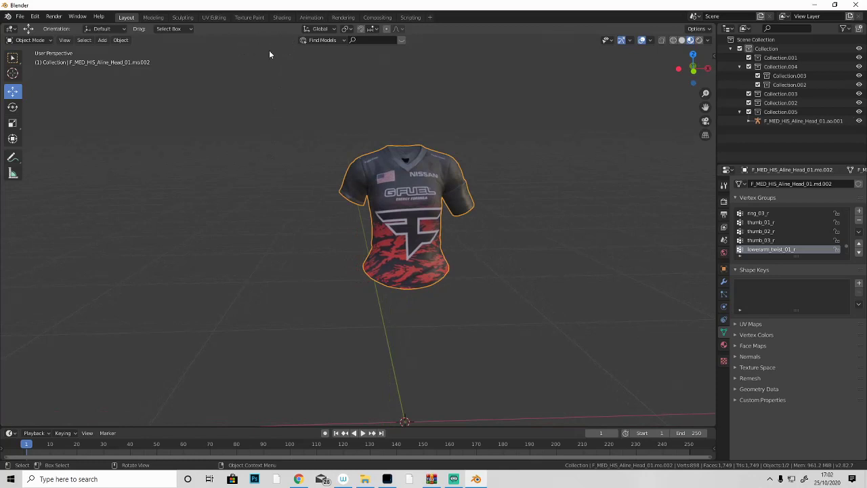
pyautogui.click(282, 17)
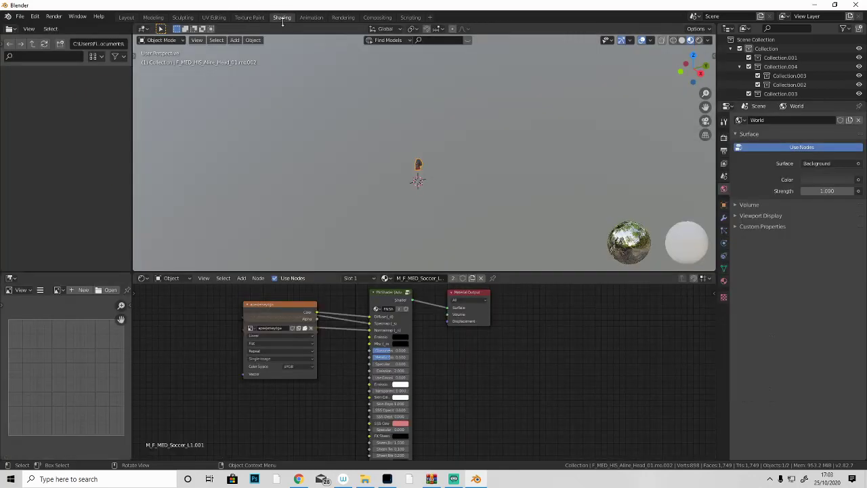
# - Display the jersey's texture image apexjersey.tga in the image editor
pyautogui.scroll(2, 293, 311)
pyautogui.moveTo(294, 311)
pyautogui.mouseDown(button='middle')
pyautogui.moveTo(325, 328)
pyautogui.moveTo(292, 313)
pyautogui.mouseUp(button='middle')
pyautogui.scroll(1, 292, 313)
pyautogui.moveTo(426, 199); pyautogui.dragTo(491, 202, button='middle')
pyautogui.scroll(8, 490, 197)
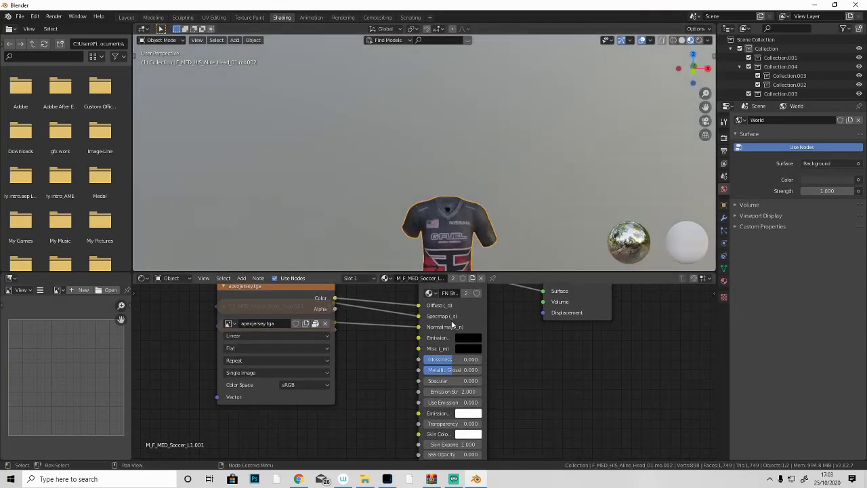
pyautogui.scroll(-2, 453, 326)
pyautogui.click(385, 278)
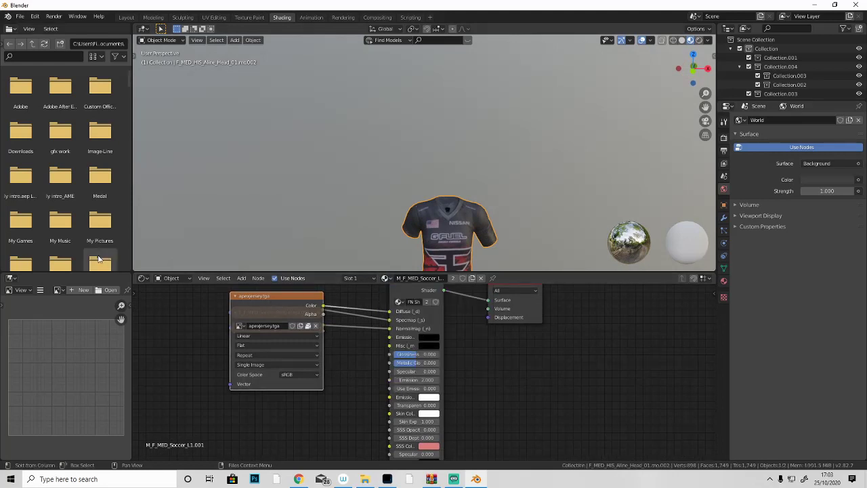
pyautogui.click(59, 290)
pyautogui.click(82, 304)
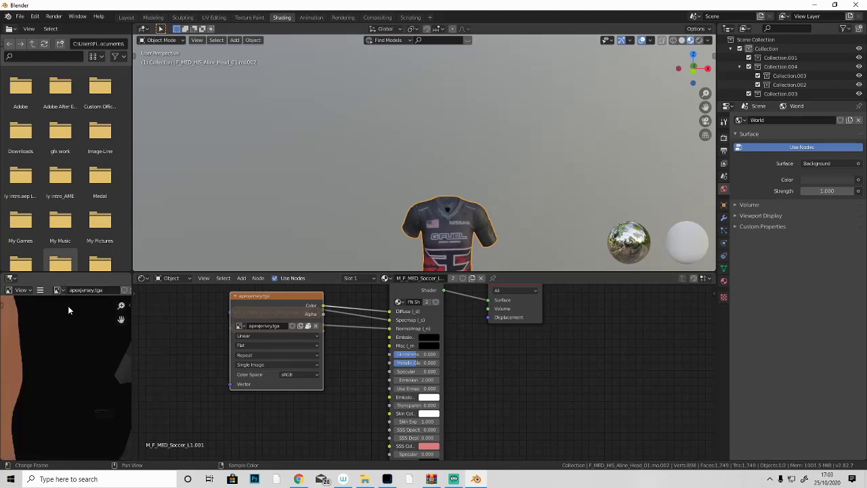
pyautogui.scroll(-3, 67, 329)
pyautogui.scroll(3, 67, 331)
pyautogui.scroll(2, 68, 330)
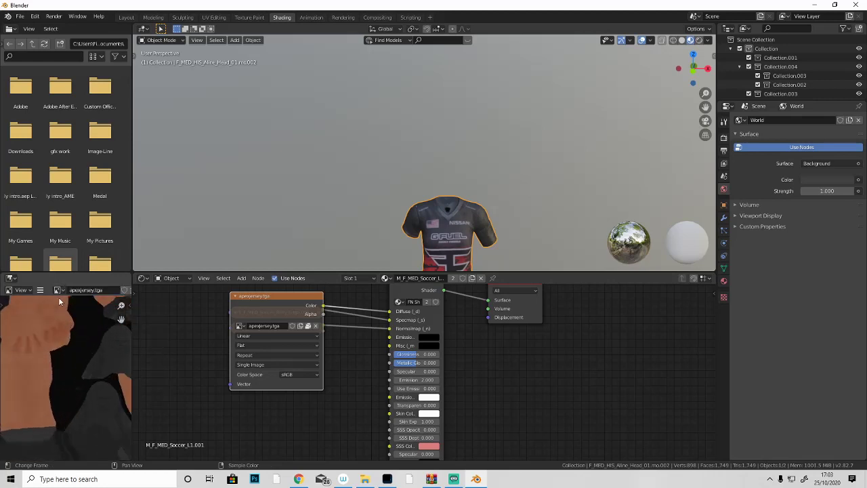
# - Save the displayed texture as apexjersey.tga in Targa Raw format with RGB color in the gfx work folder
pyautogui.click(59, 290)
pyautogui.click(58, 292)
pyautogui.click(40, 290)
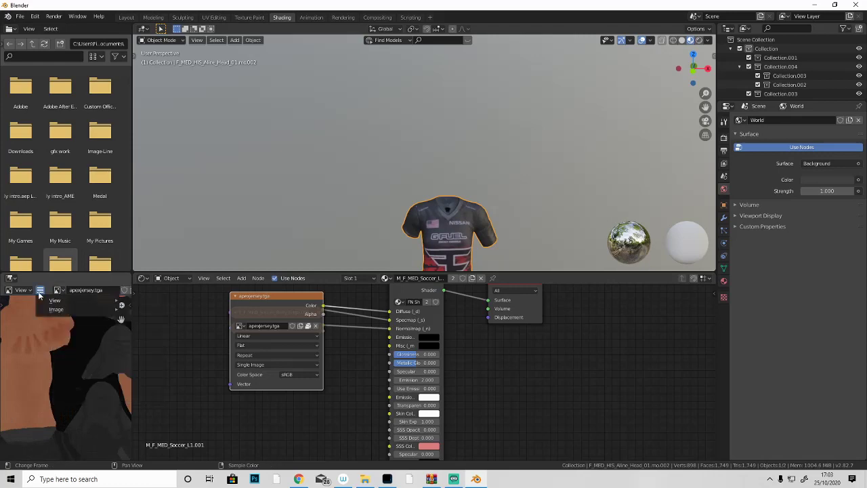
pyautogui.moveTo(55, 309)
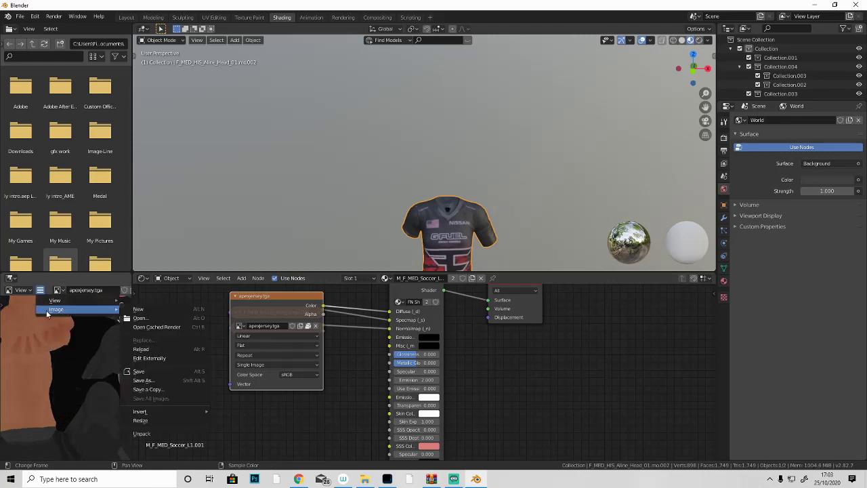
pyautogui.click(153, 380)
pyautogui.click(250, 270)
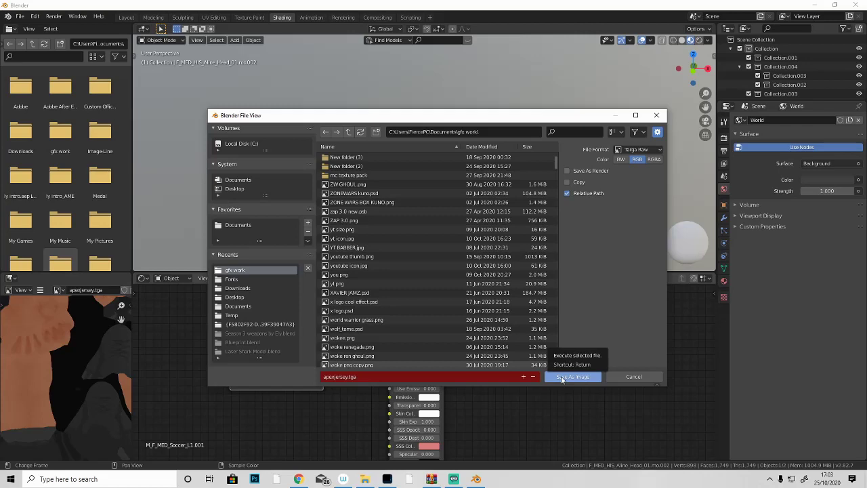
pyautogui.click(562, 379)
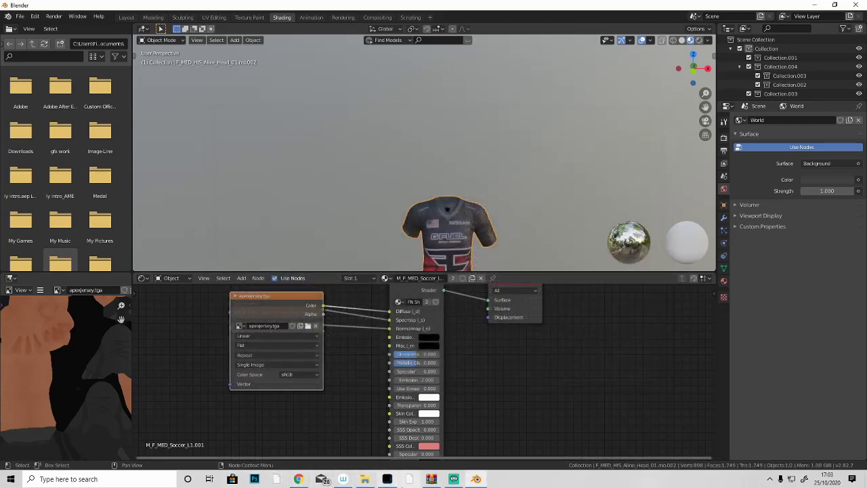
# - Switch to Photoshop and open apexjersey.tga, finding it with a search for "apex"
pyautogui.click(390, 479)
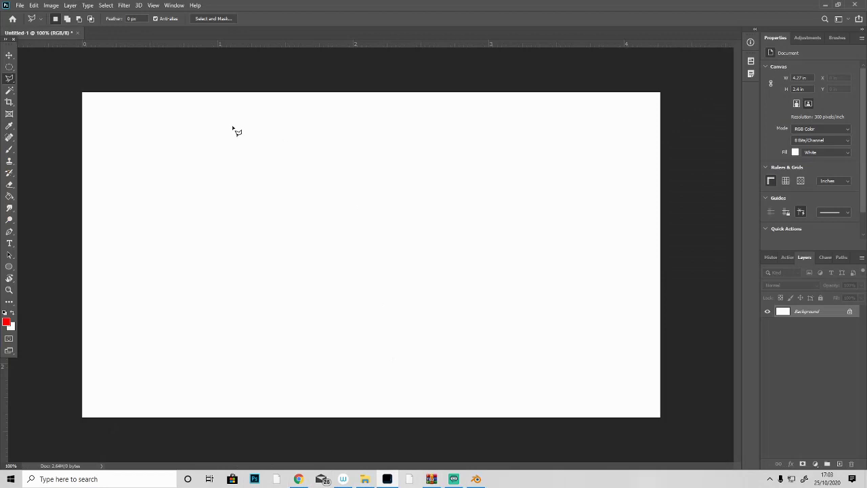
pyautogui.click(21, 6)
pyautogui.click(41, 10)
pyautogui.click(34, 6)
pyautogui.click(19, 6)
pyautogui.hotkey('ctrl', 'o')
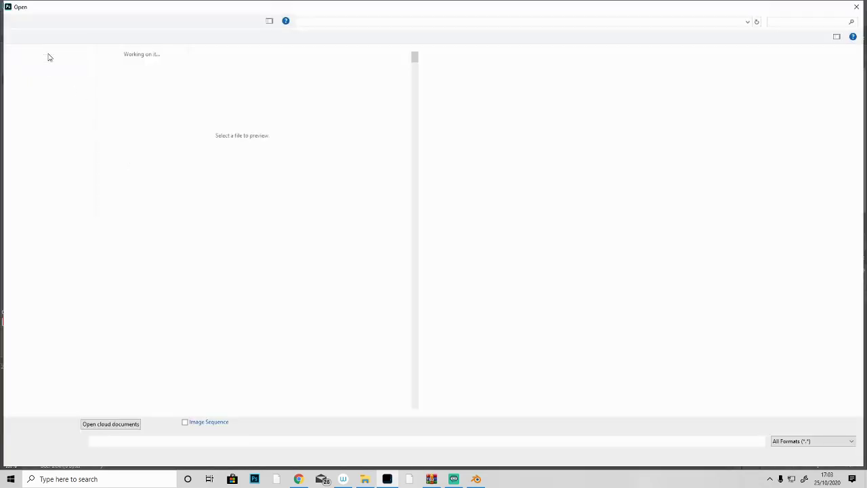
pyautogui.click(48, 56)
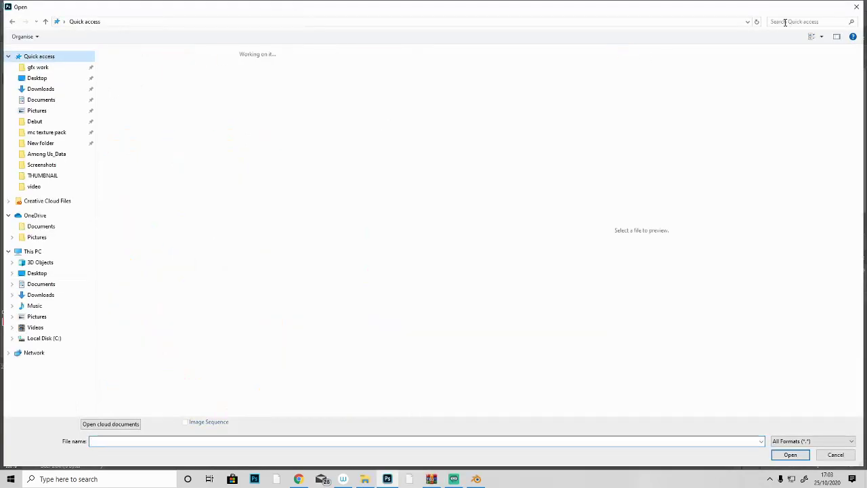
pyautogui.click(806, 21)
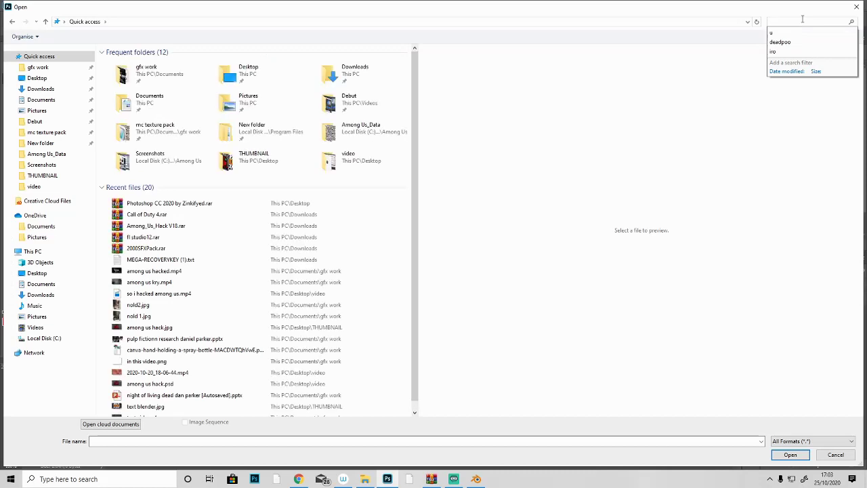
pyautogui.write('apex')
pyautogui.doubleClick(186, 89)
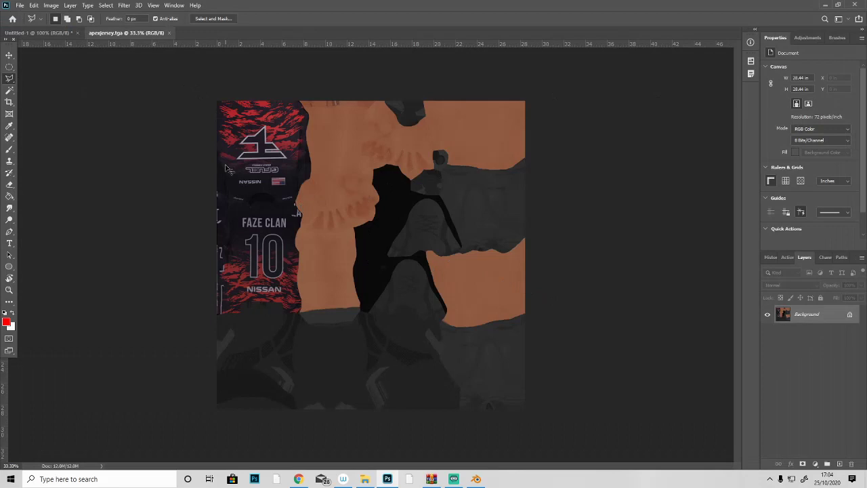
# - Try to select the jersey's dark fabric with the Magic Wand at tolerance 32, and clear the selection
pyautogui.hotkey('ctrl', '+')
pyautogui.hotkey('ctrl', '+')
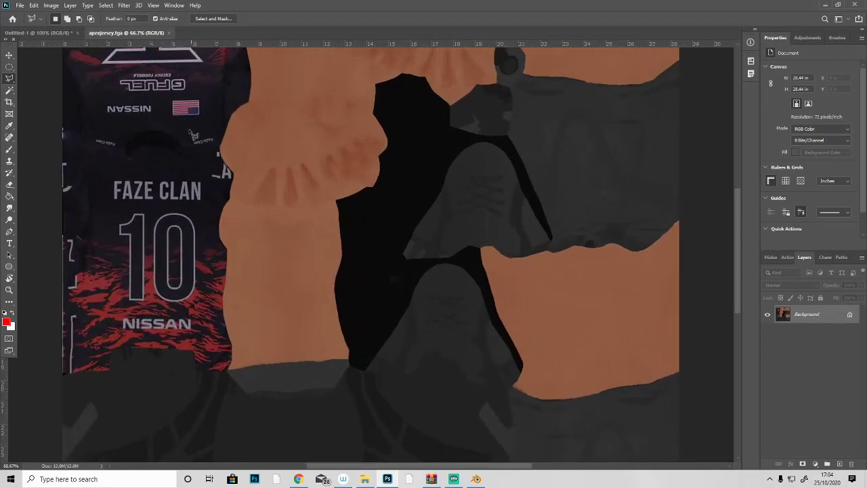
pyautogui.scroll(1, 153, 149)
pyautogui.scroll(6, 153, 176)
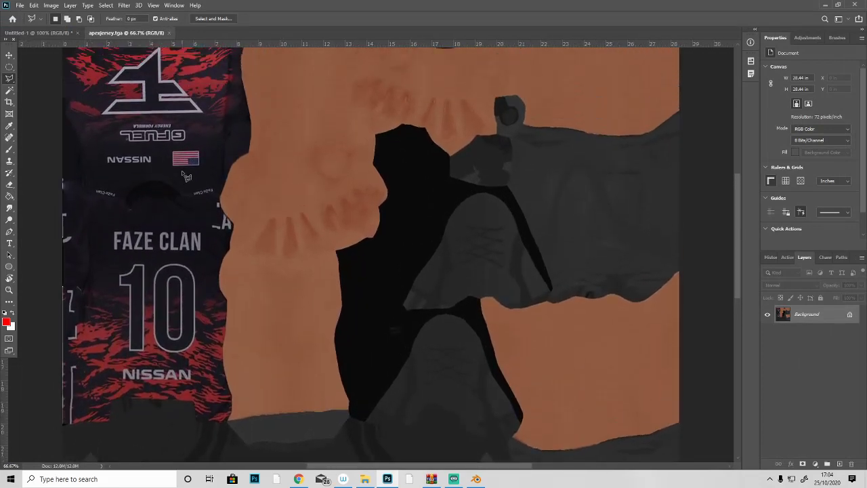
pyautogui.scroll(-3, 181, 175)
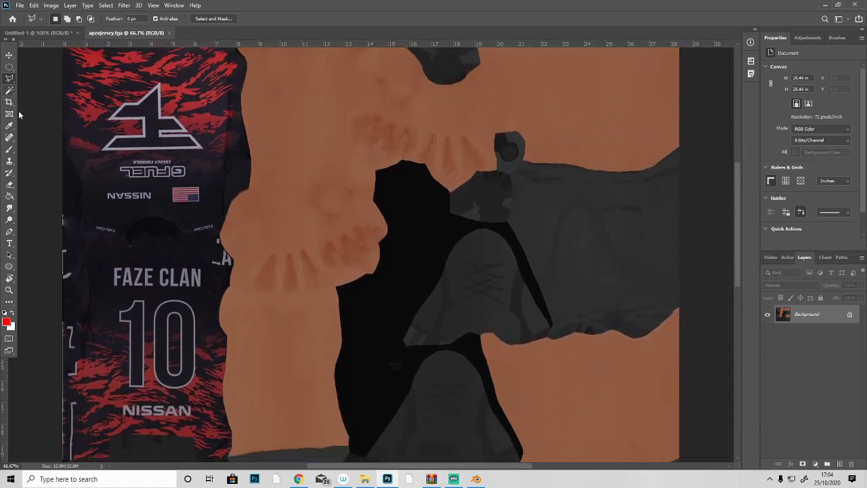
pyautogui.scroll(-3, 66, 123)
pyautogui.click(10, 67)
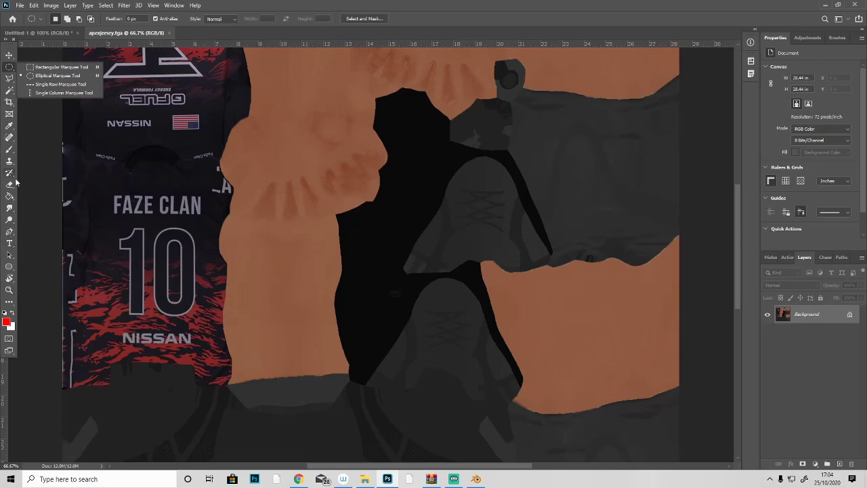
pyautogui.click(10, 92)
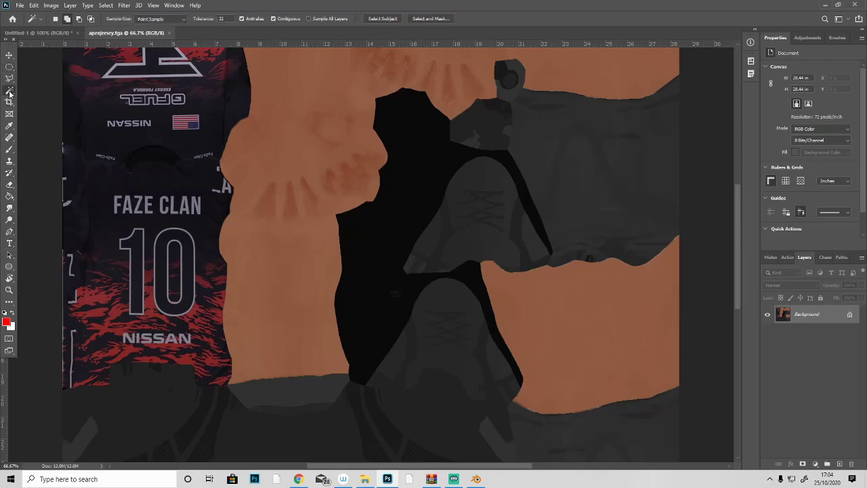
pyautogui.click(178, 191)
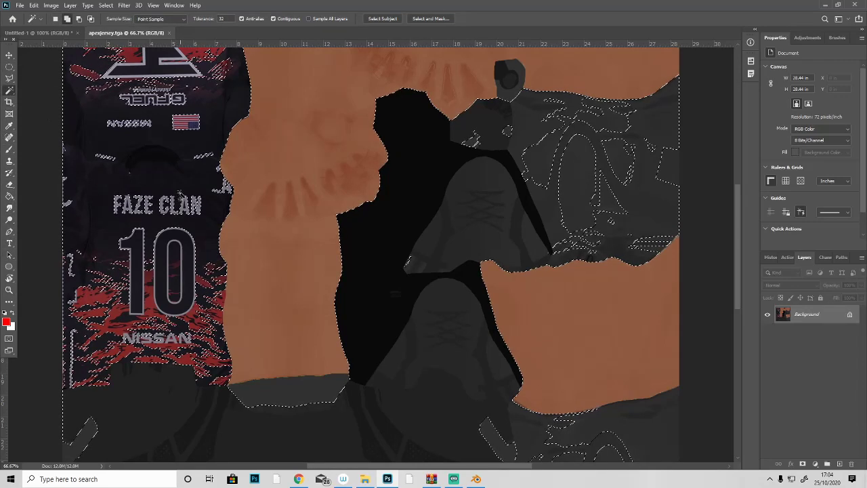
pyautogui.hotkey('ctrl', 'd')
pyautogui.hotkey('ctrl', '-')
pyautogui.hotkey('ctrl', '-')
pyautogui.hotkey('ctrl', 'shift', 'd')
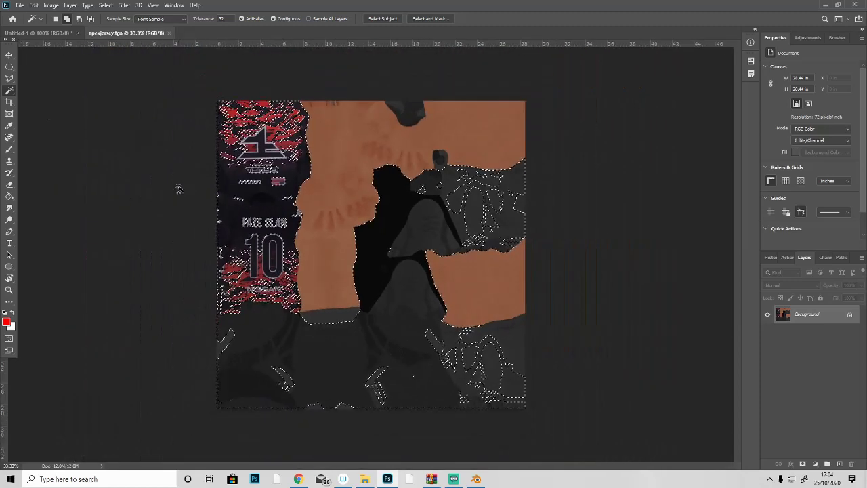
pyautogui.hotkey('ctrl', 'd')
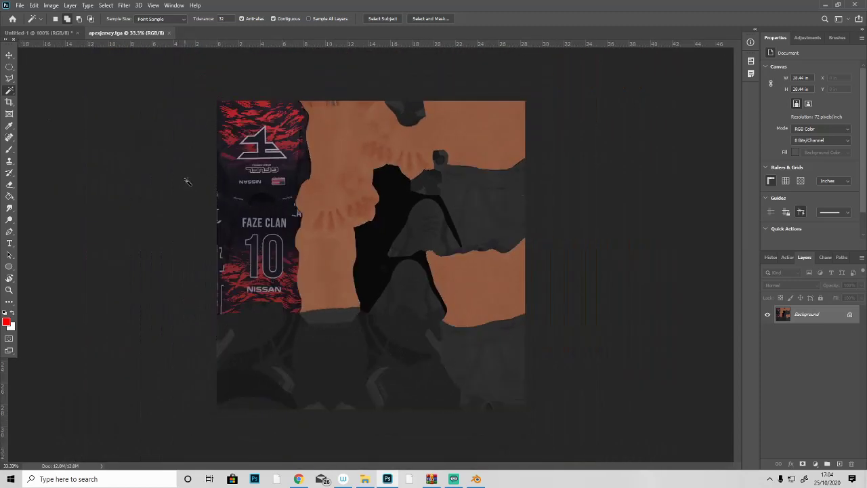
# - Start a Pen tool path at the jersey's upper corner beside the skin area and trace down the edge of the front piece
pyautogui.click(9, 231)
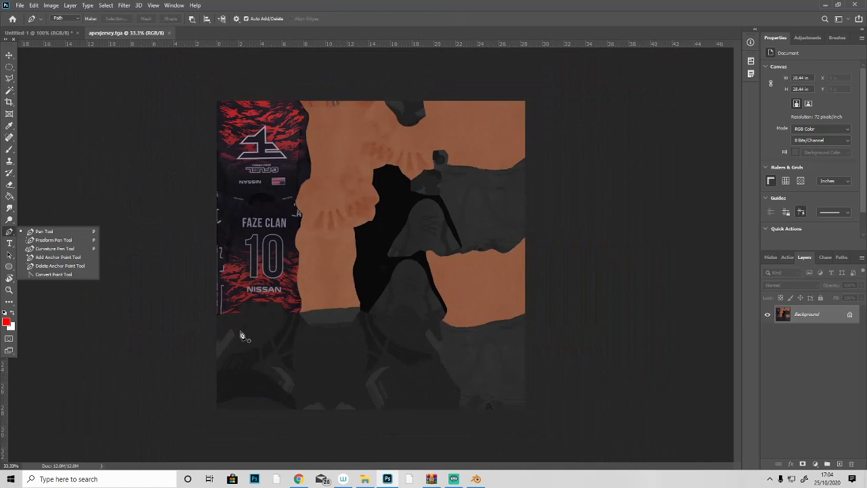
pyautogui.hotkey('ctrl', '+')
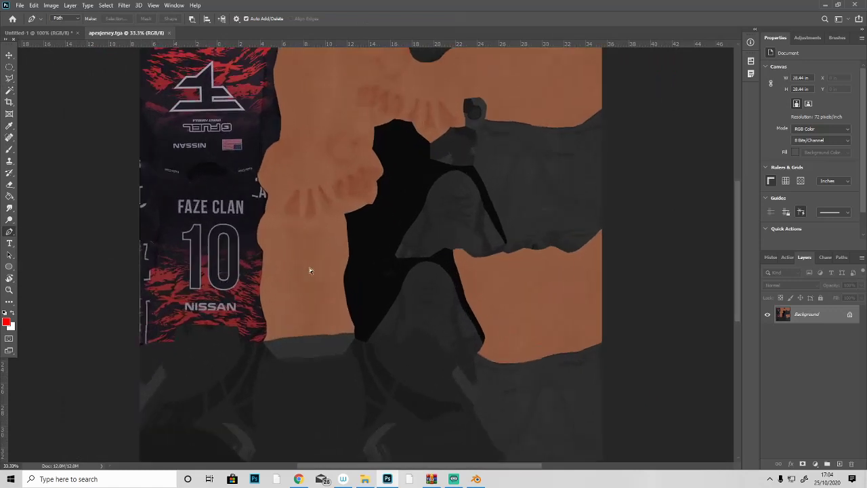
pyautogui.hotkey('ctrl', '+')
pyautogui.scroll(5, 441, 257)
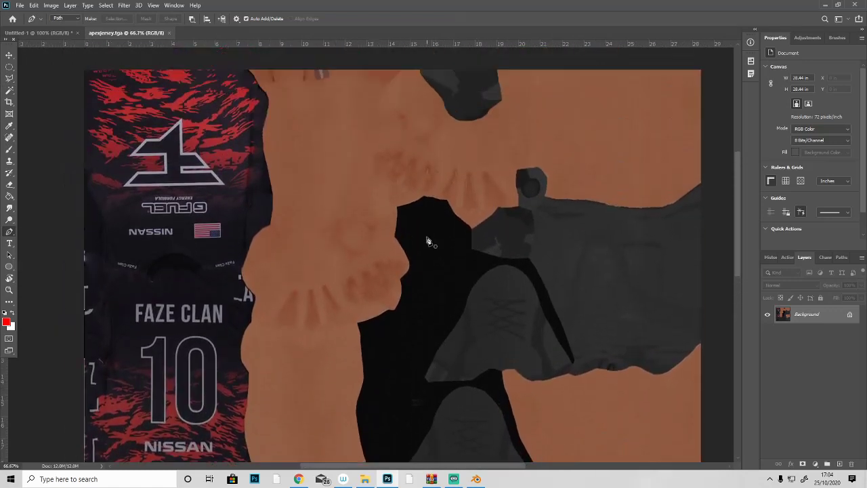
pyautogui.hotkey('ctrl', '+')
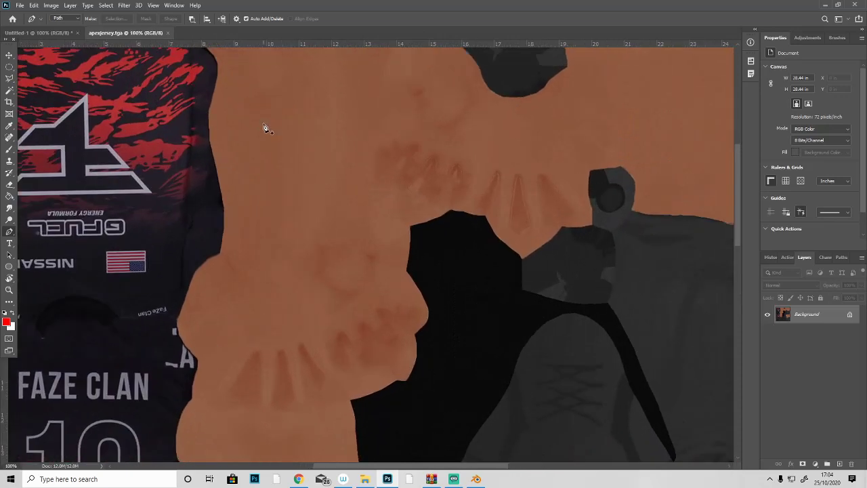
pyautogui.scroll(3, 265, 129)
pyautogui.keyDown('shift'); pyautogui.hscroll(-2, 246, 145); pyautogui.keyUp('shift')
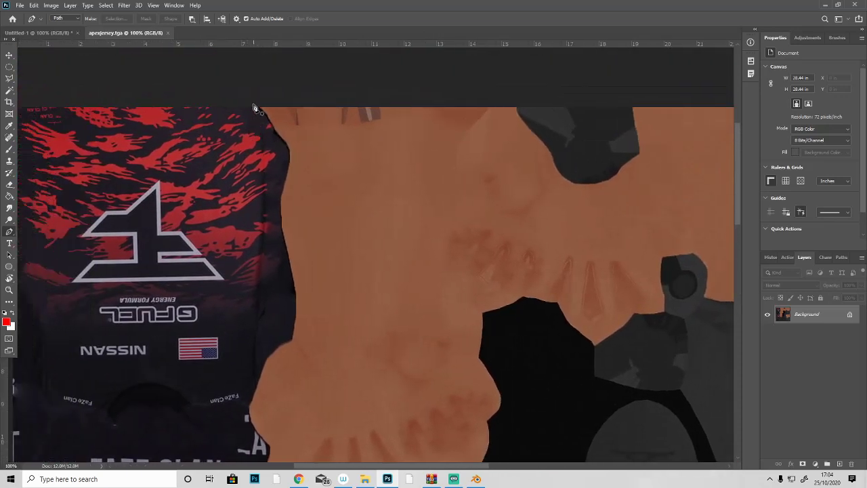
pyautogui.click(10, 68)
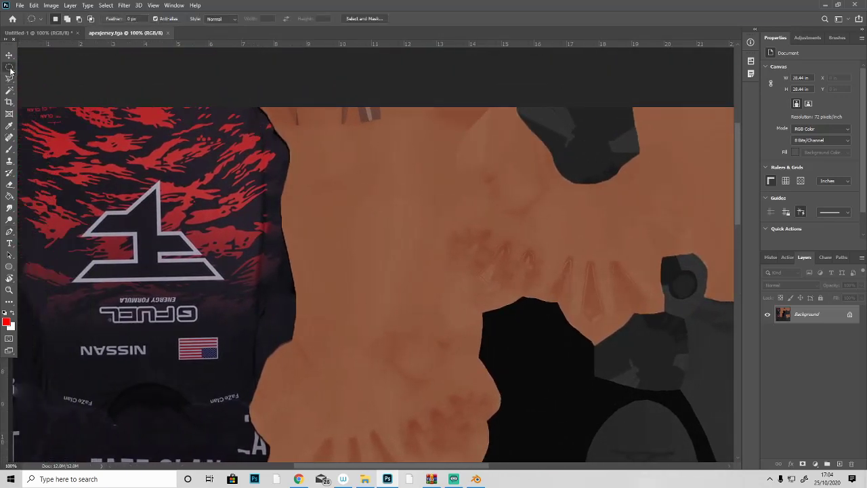
pyautogui.click(11, 80)
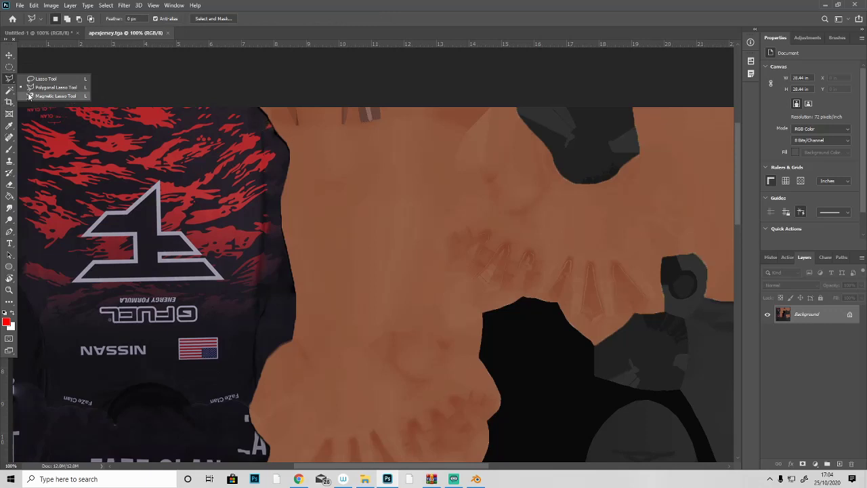
pyautogui.click(9, 232)
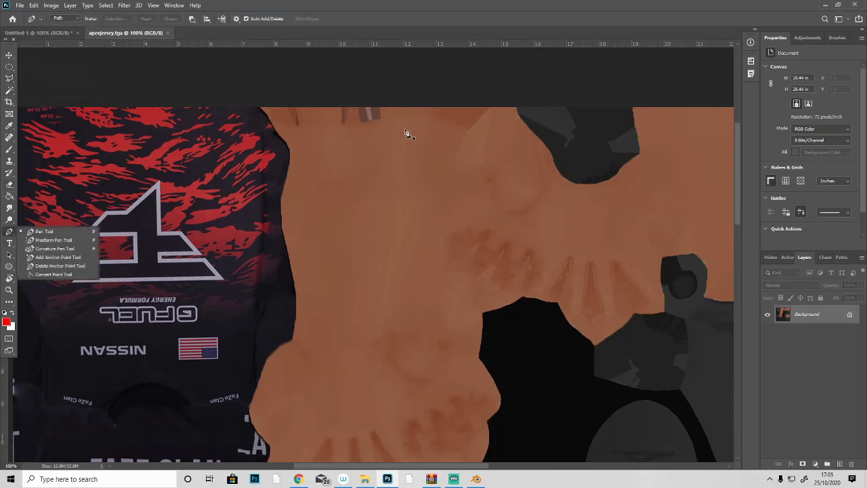
pyautogui.click(260, 107)
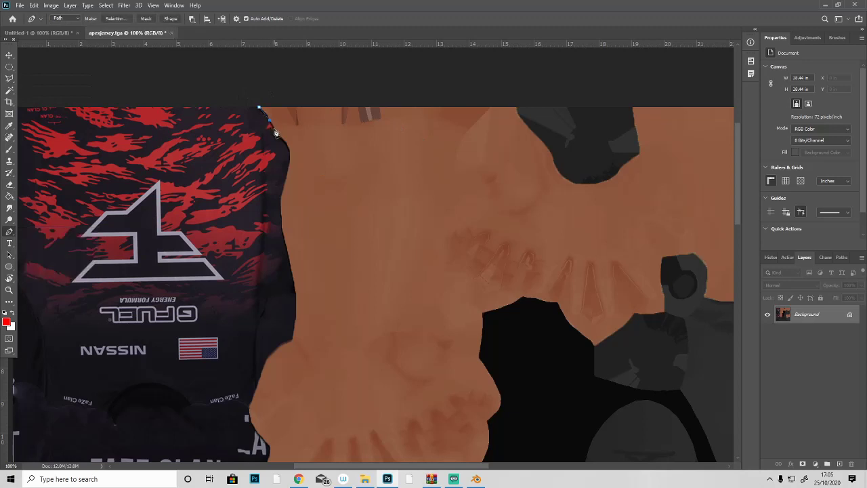
pyautogui.click(287, 173)
pyautogui.click(281, 206)
pyautogui.moveTo(281, 219); pyautogui.dragTo(283, 242)
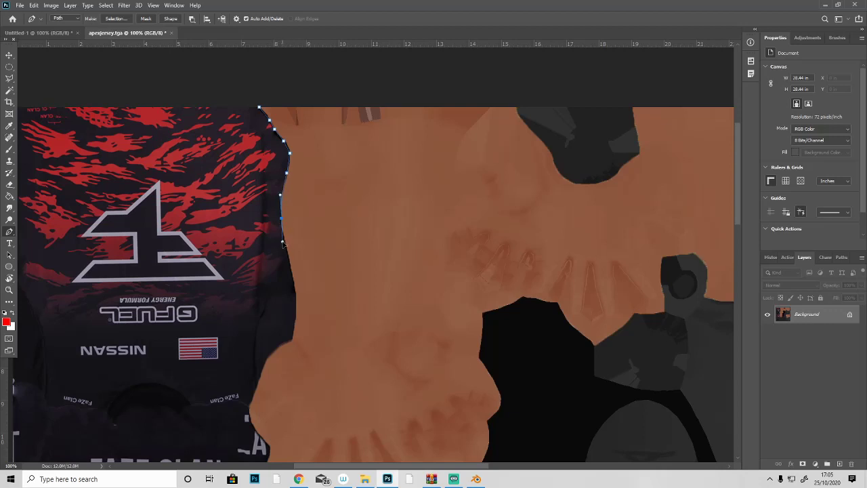
pyautogui.click(296, 294)
# - Continue the path around the notch between front and back pieces and down the back's side edge to the hem
pyautogui.scroll(-5, 296, 299)
pyautogui.moveTo(292, 207); pyautogui.dragTo(275, 217)
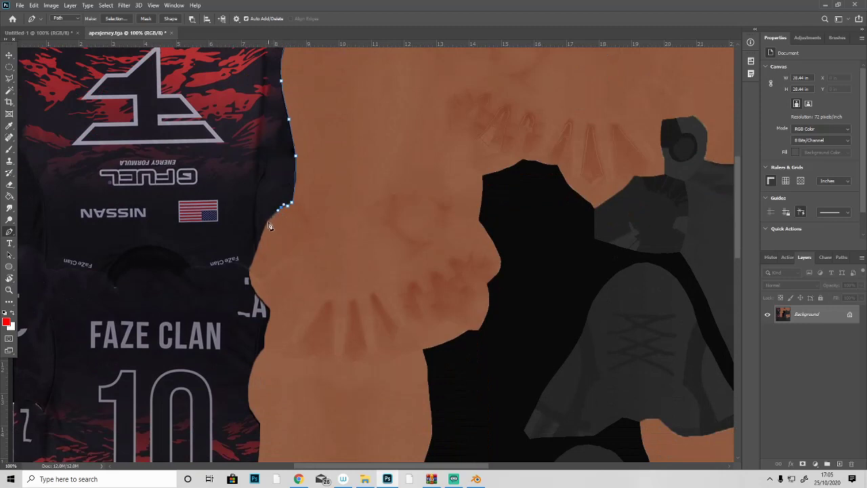
pyautogui.click(269, 219)
pyautogui.click(261, 237)
pyautogui.click(253, 259)
pyautogui.click(265, 355)
pyautogui.scroll(-5, 266, 355)
pyautogui.moveTo(282, 339); pyautogui.dragTo(273, 360)
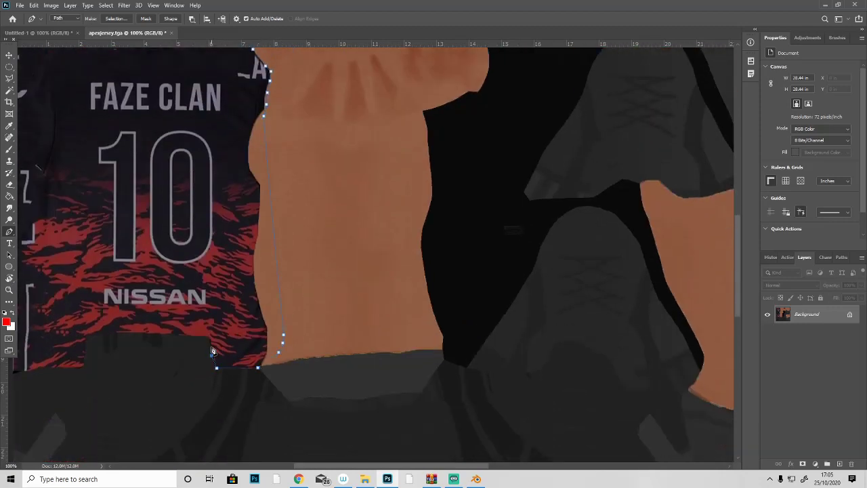
# - Trace the path around the hem cutout and outside the canvas edge, and close it at its starting point
pyautogui.moveTo(89, 337); pyautogui.dragTo(95, 364)
pyautogui.scroll(-2, 87, 348)
pyautogui.keyDown('shift'); pyautogui.hscroll(-2, 87, 348); pyautogui.keyUp('shift')
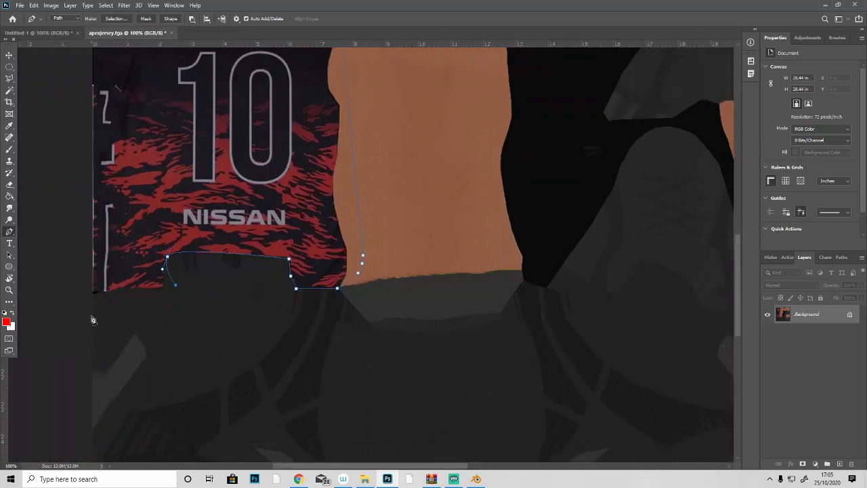
pyautogui.scroll(4, 58, 195)
pyautogui.scroll(5, 58, 195)
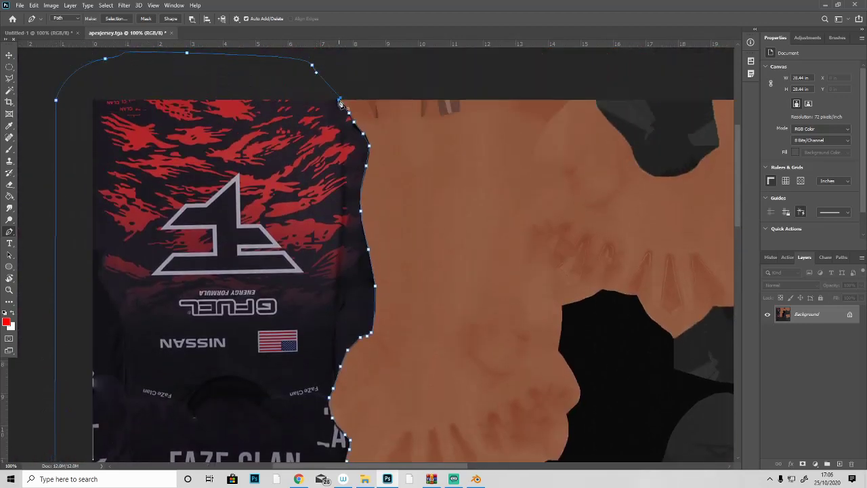
# - Convert the closed jersey path into a new anti-aliased selection with a feather radius of 0 pixels
pyautogui.rightClick(292, 158)
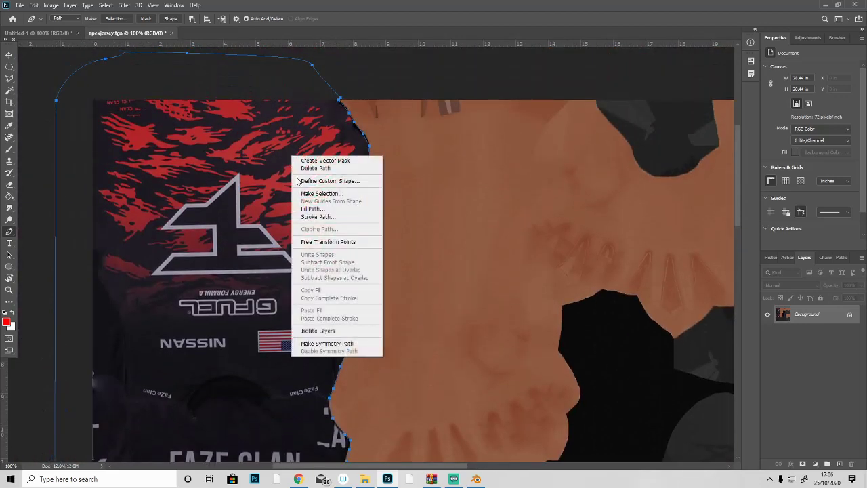
pyautogui.click(337, 194)
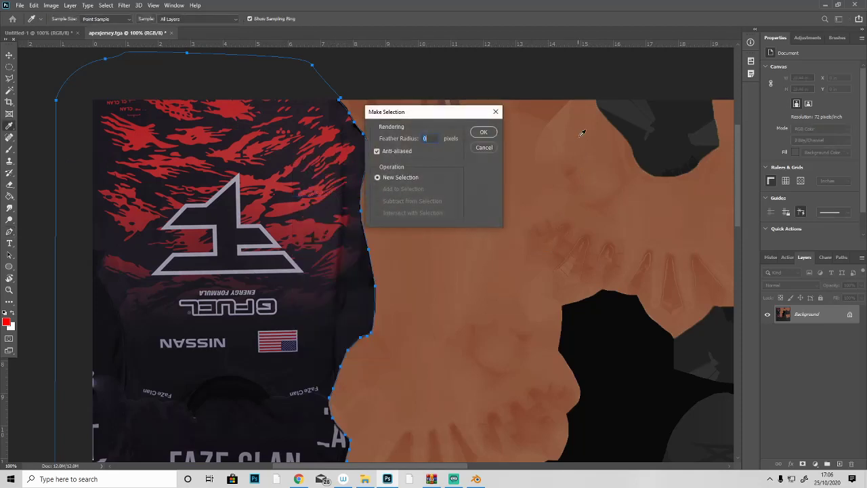
pyautogui.click(484, 132)
pyautogui.scroll(-4, 319, 165)
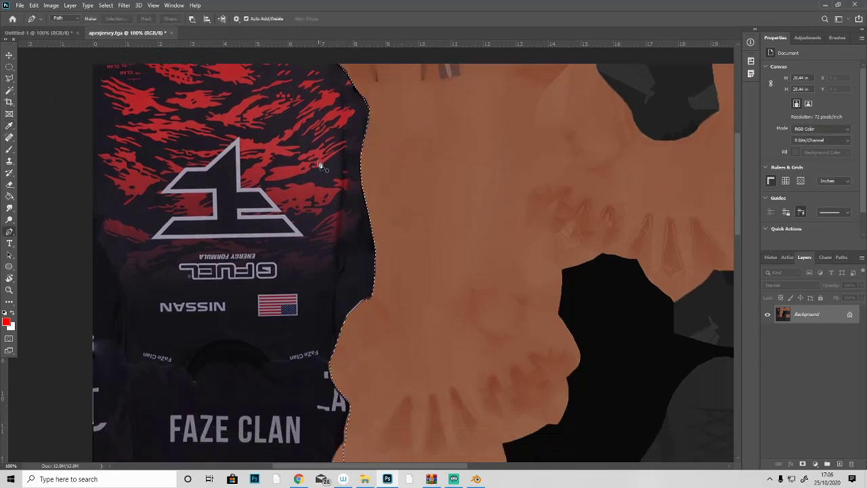
pyautogui.hotkey('ctrl', '-')
pyautogui.hotkey('ctrl', '-')
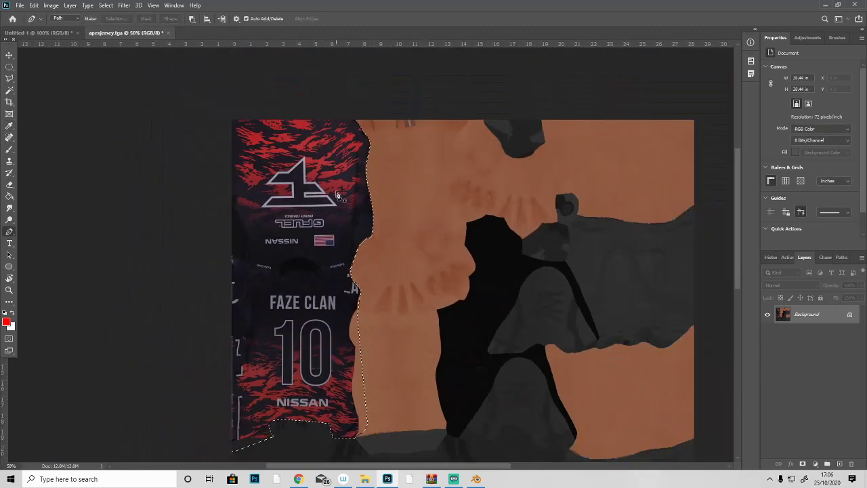
pyautogui.scroll(-2, 306, 259)
pyautogui.scroll(-1, 306, 260)
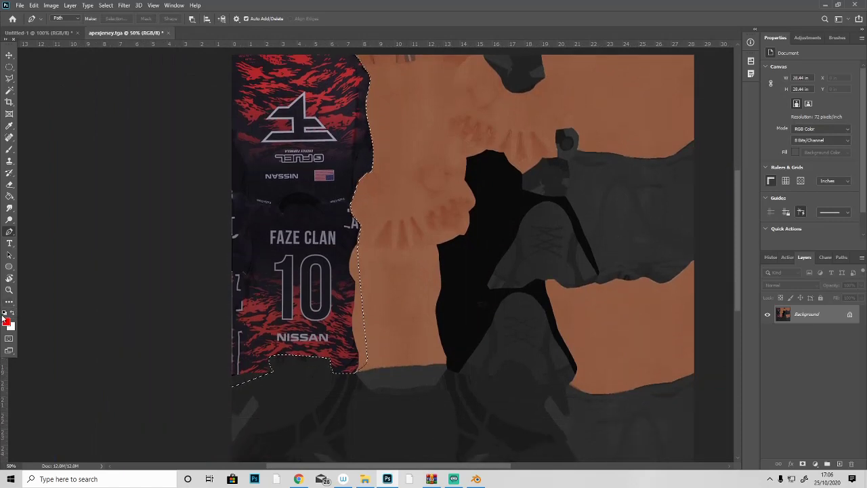
# - Reset the colours to a black foreground, add a new layer above the background, and activate the Paint Bucket tool
pyautogui.click(4, 313)
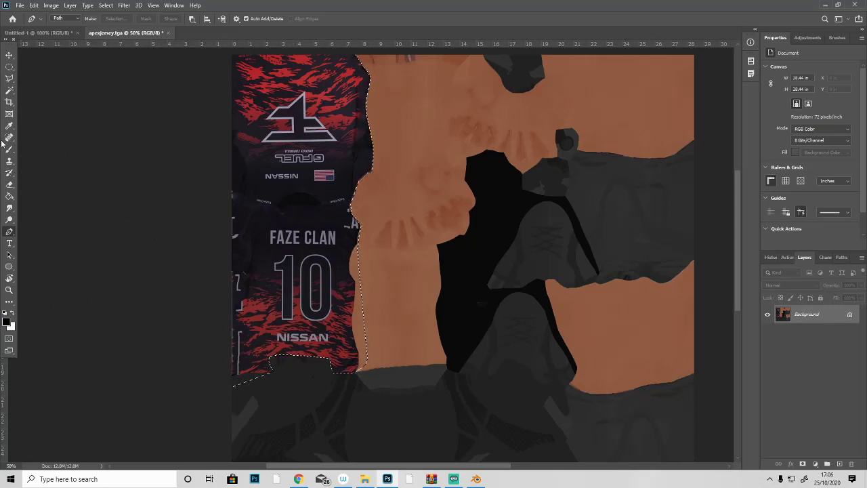
pyautogui.click(841, 464)
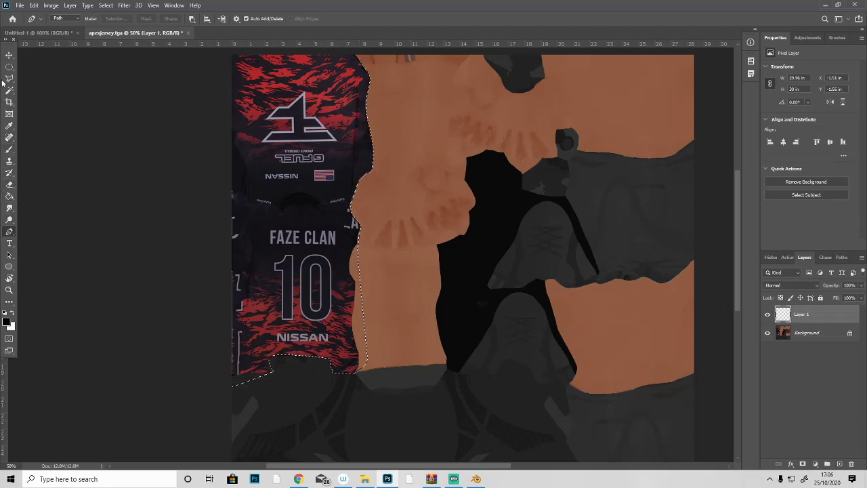
pyautogui.click(9, 195)
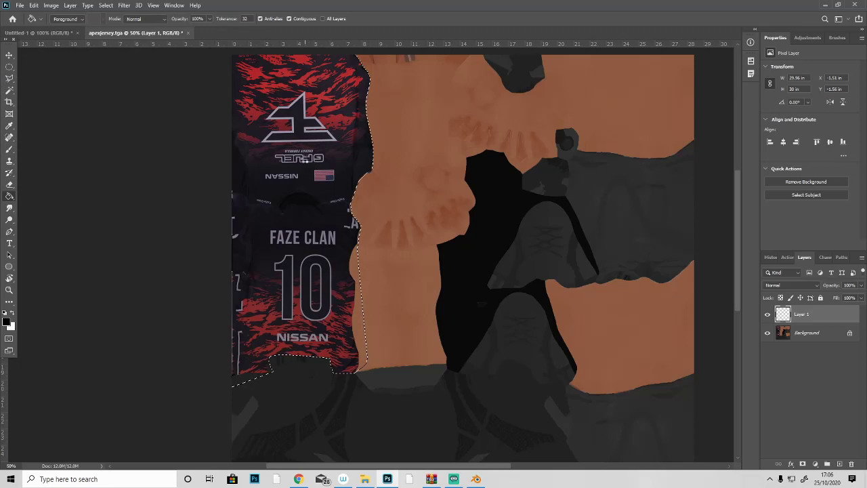
# - Try to fill the new layer's current selection with black, and undo the fill
pyautogui.click(306, 161)
pyautogui.hotkey('ctrl', 'z')
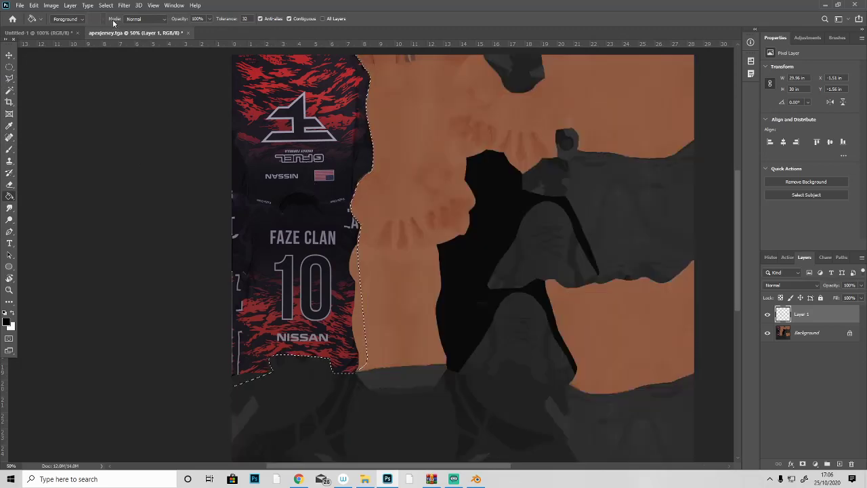
pyautogui.scroll(1, 399, 160)
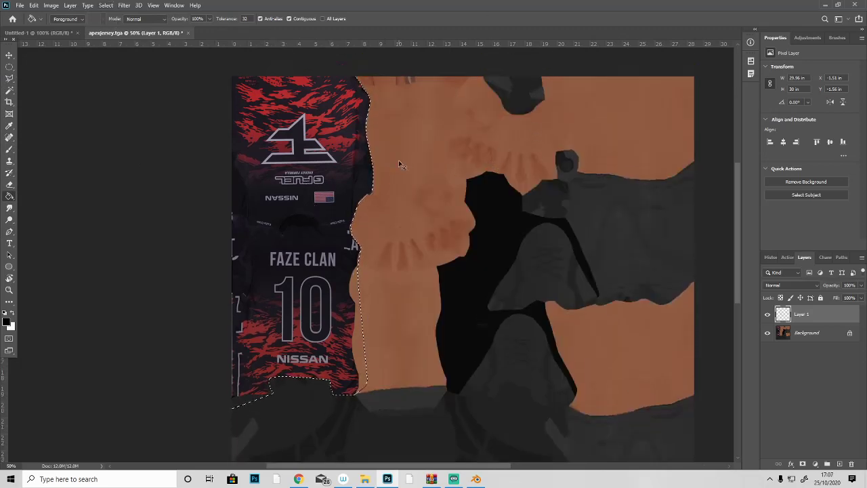
pyautogui.hotkey('ctrl', '-')
pyautogui.click(399, 163)
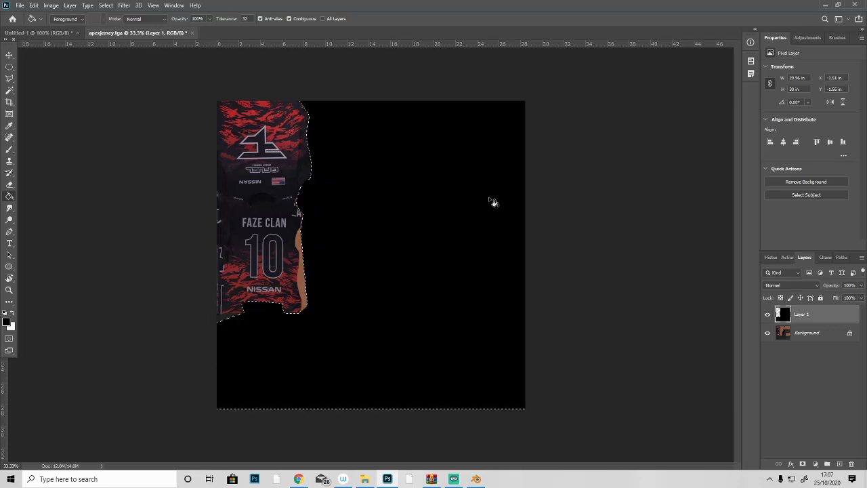
pyautogui.hotkey('ctrl', 'z')
# - Invert the selection to fill the jersey area with black, deselect it, and lower Layer 1's opacity to 42%
pyautogui.click(105, 5)
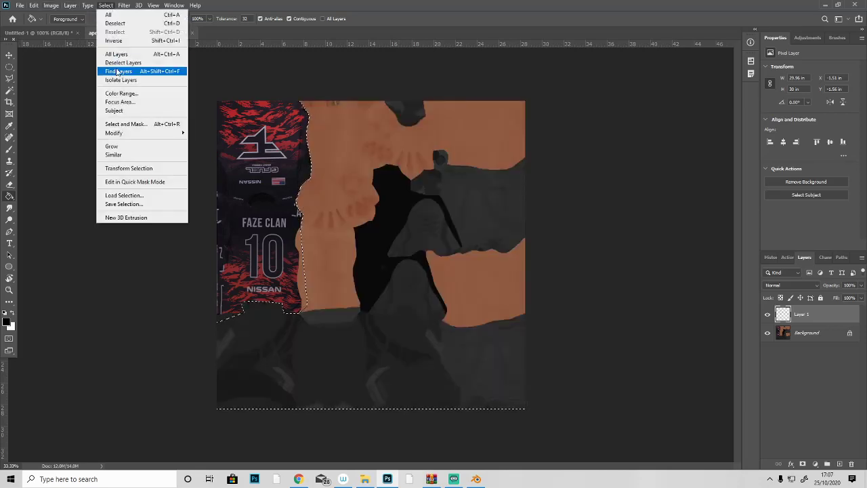
pyautogui.click(114, 41)
pyautogui.click(268, 177)
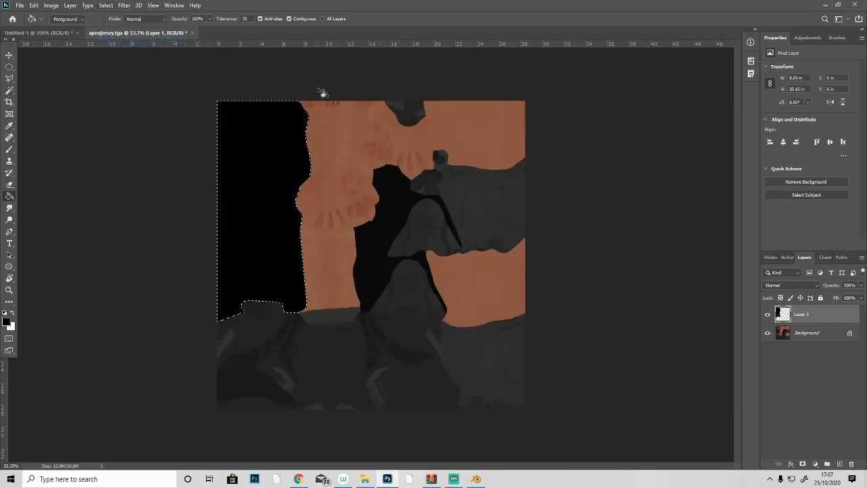
pyautogui.hotkey('ctrl', 'd')
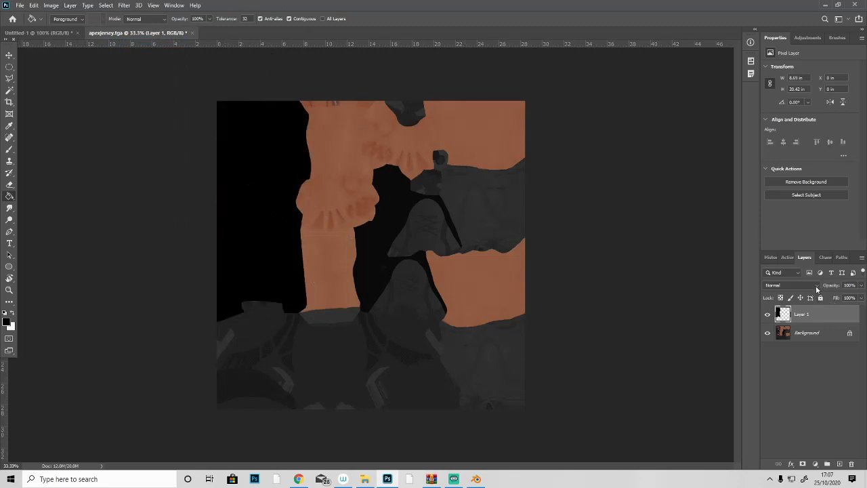
pyautogui.click(862, 286)
pyautogui.moveTo(846, 299); pyautogui.dragTo(836, 298)
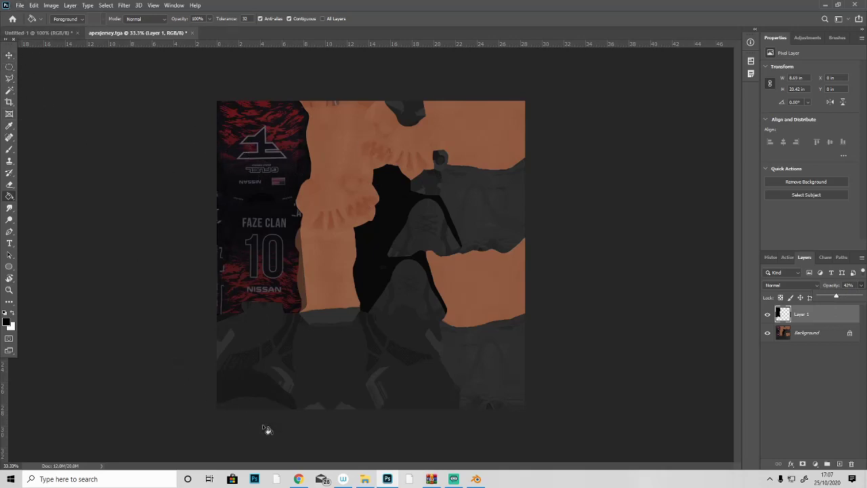
# - Switch to Chrome and search the web for "faze logo" images in a new tab
pyautogui.click(298, 479)
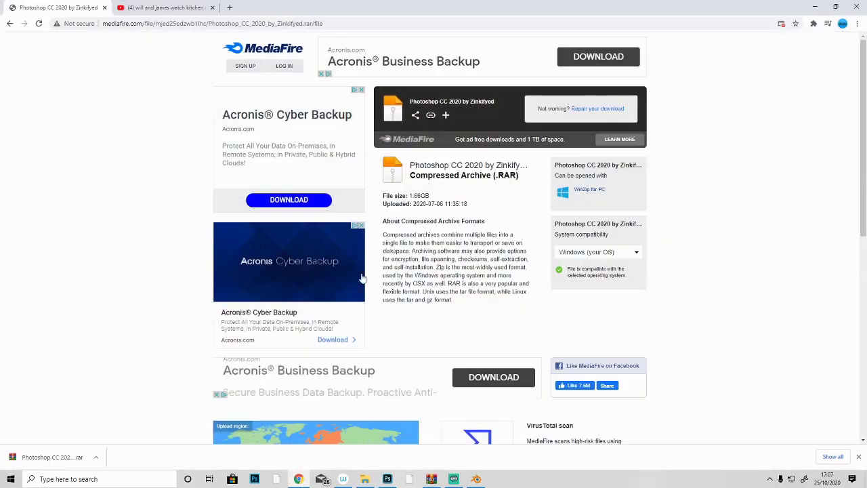
pyautogui.click(232, 8)
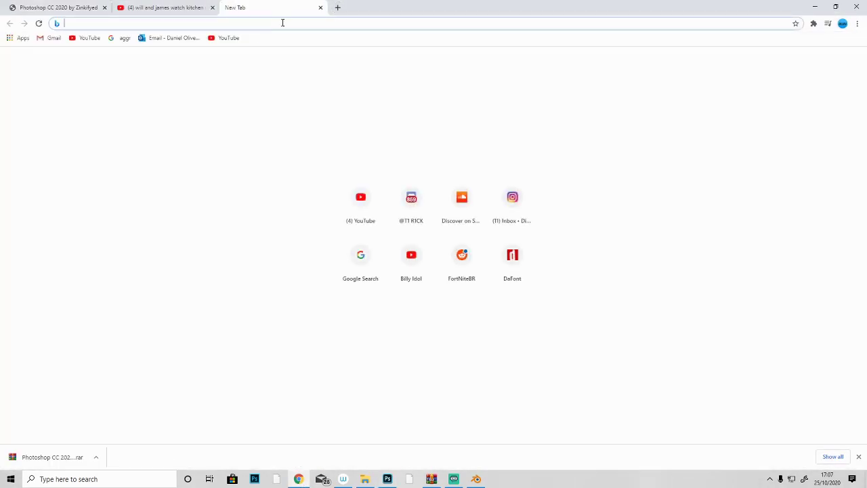
pyautogui.write('faze')
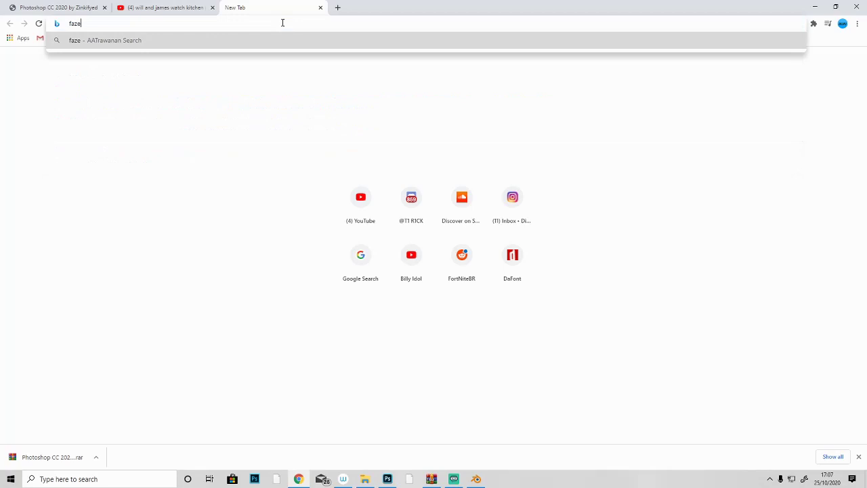
pyautogui.write(' logo')
pyautogui.press('Return')
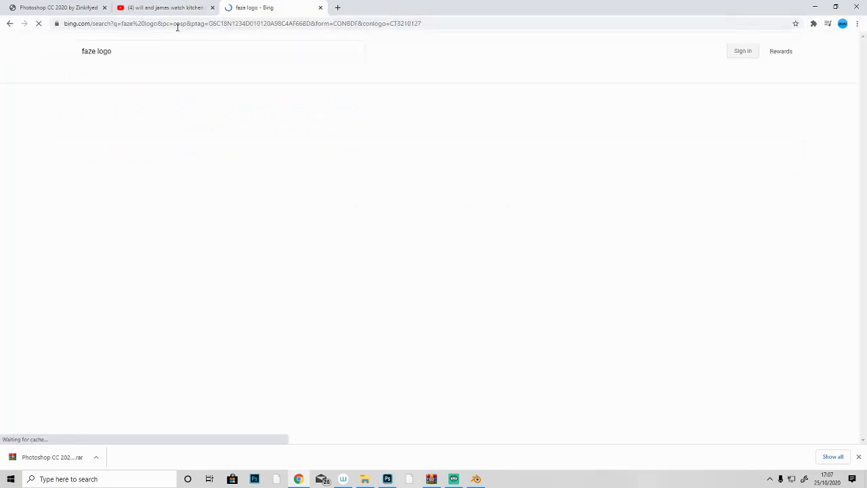
pyautogui.click(116, 72)
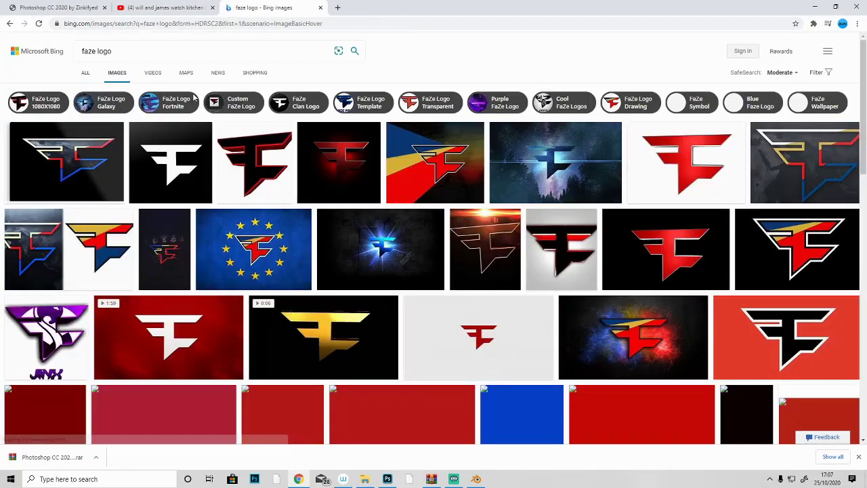
# - Refine the image search to "faze logo png"
pyautogui.click(128, 49)
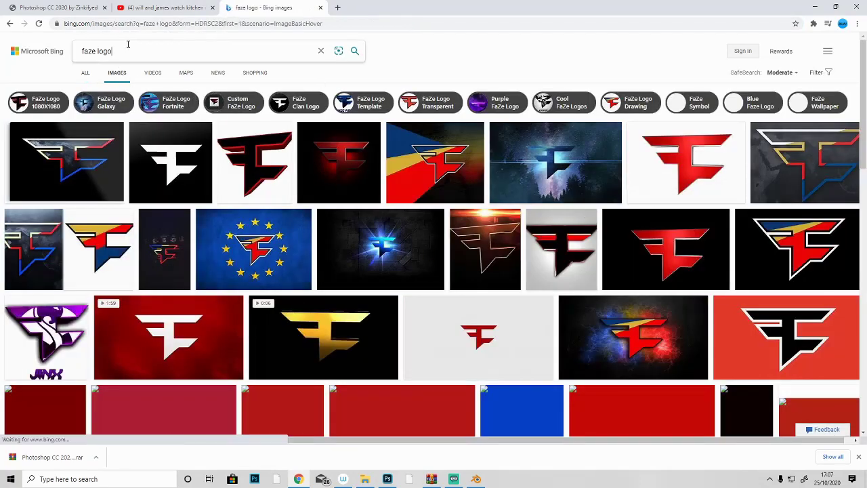
pyautogui.write('png')
pyautogui.press('Return')
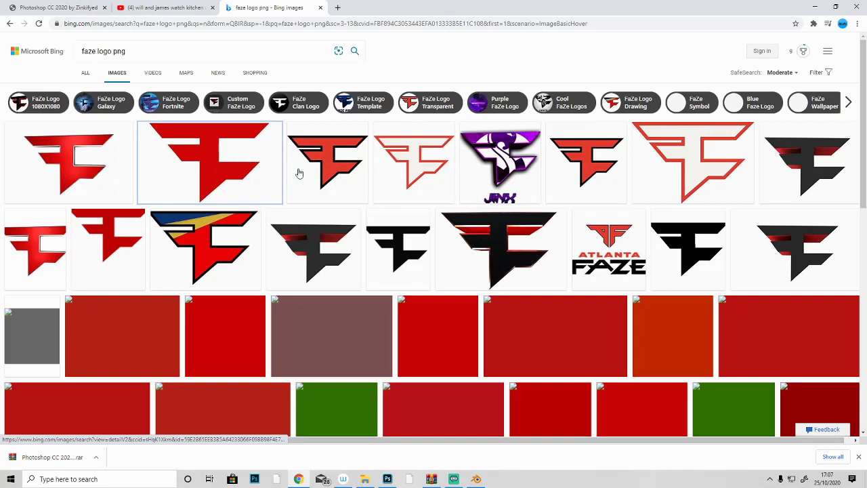
# - Open the flat red FaZe logo on a transparent background and save it as Faze-Symbol.png in the gfx work folder
pyautogui.click(234, 165)
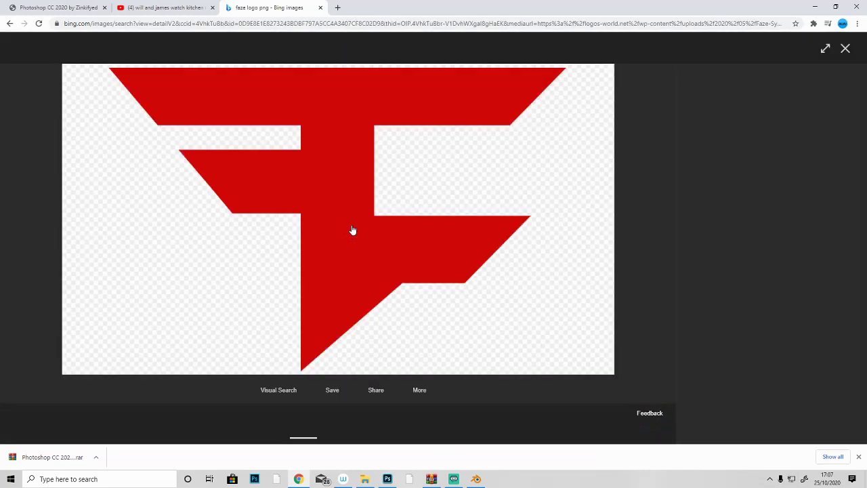
pyautogui.rightClick(352, 231)
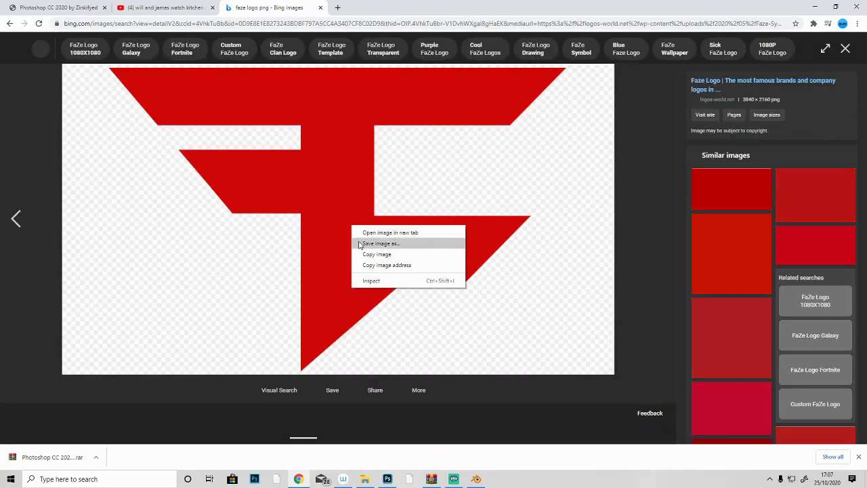
pyautogui.click(369, 243)
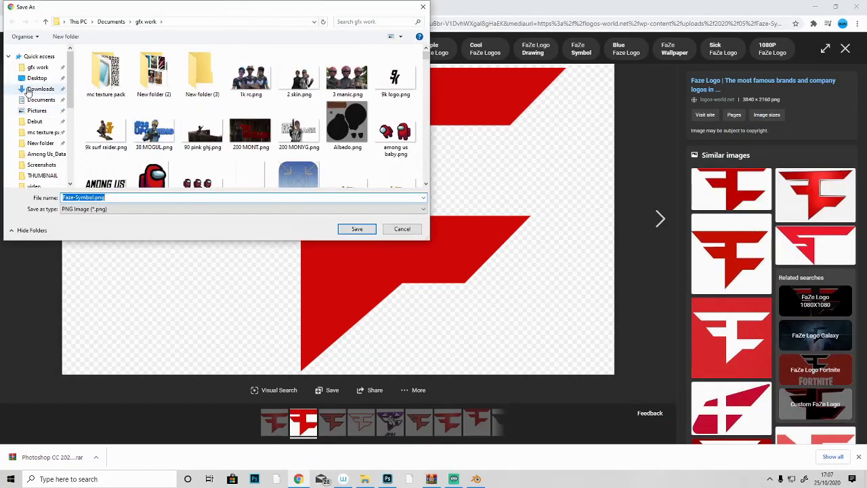
pyautogui.click(41, 69)
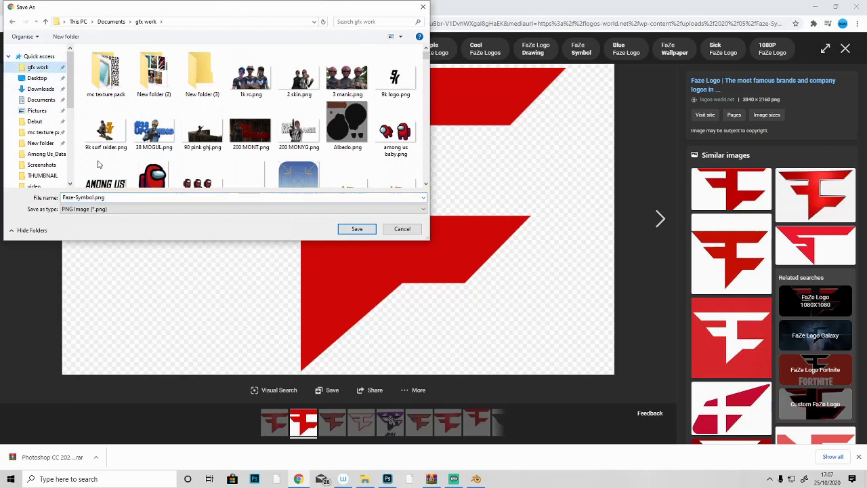
pyautogui.click(359, 230)
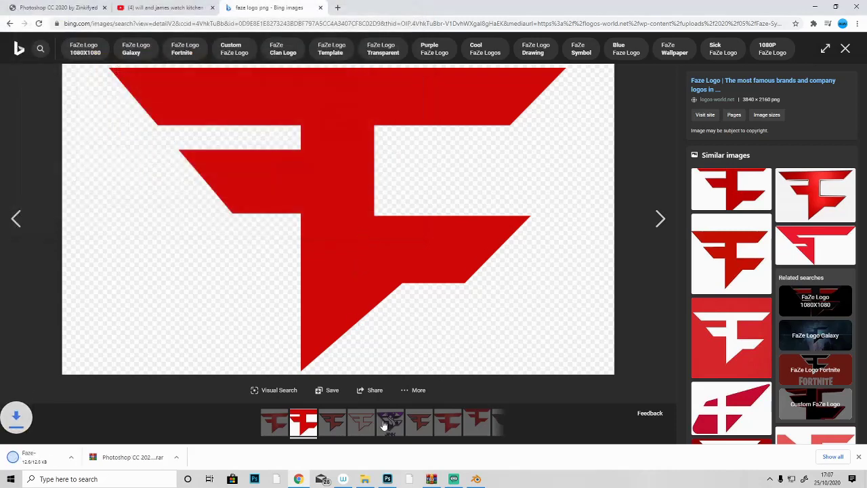
# - Switch back to Photoshop and place Faze-Symbol.png from the recent files as an embedded object in the jersey document
pyautogui.click(387, 480)
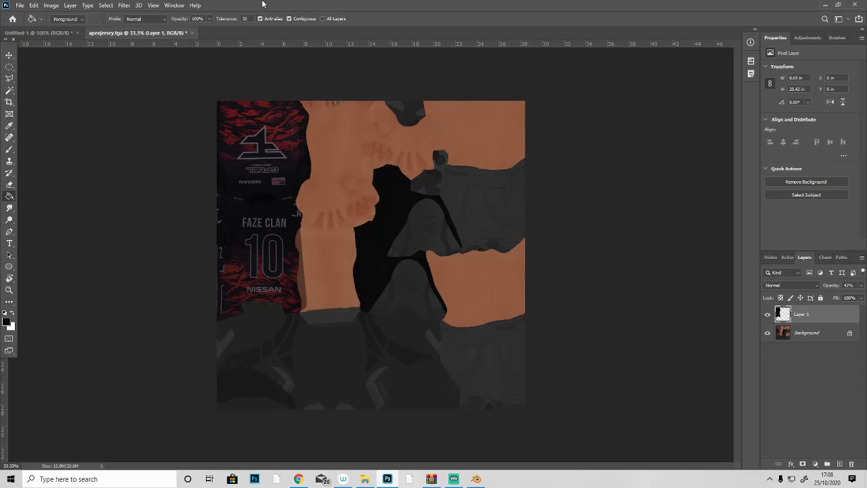
pyautogui.click(20, 4)
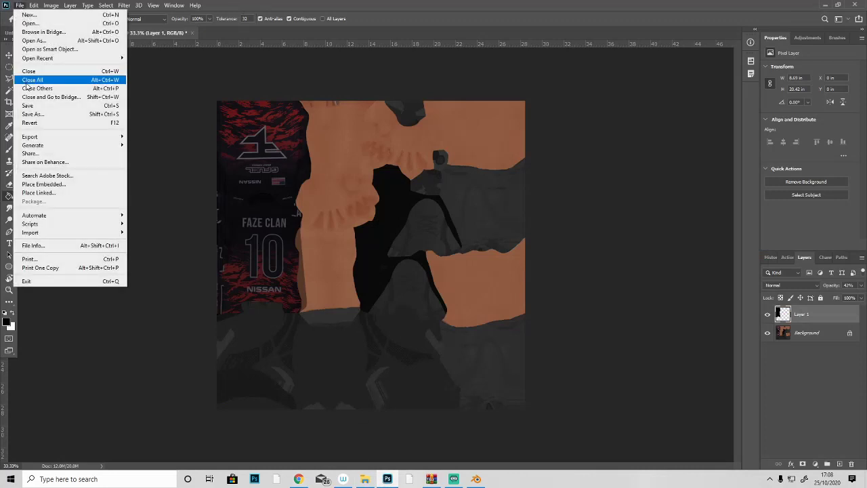
pyautogui.click(40, 181)
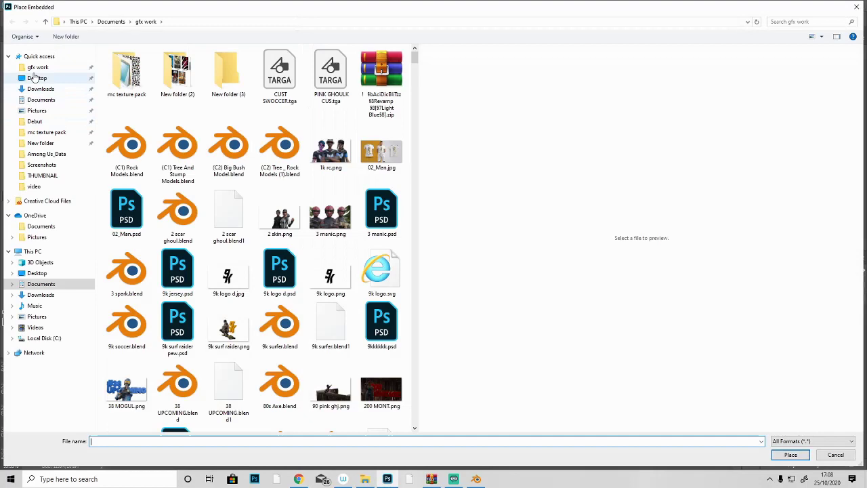
pyautogui.click(39, 57)
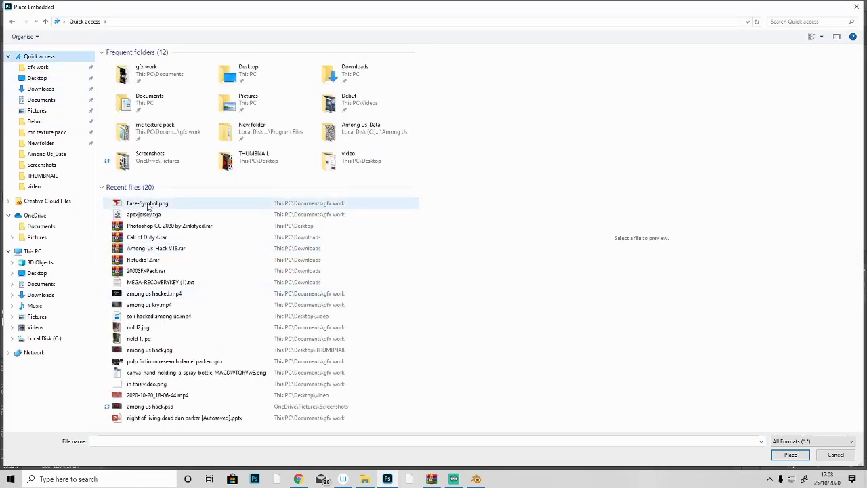
pyautogui.doubleClick(149, 202)
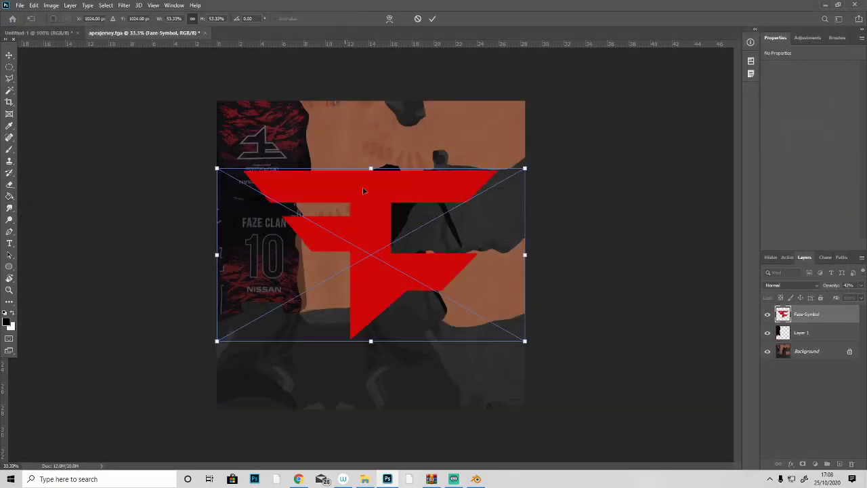
pyautogui.click(10, 55)
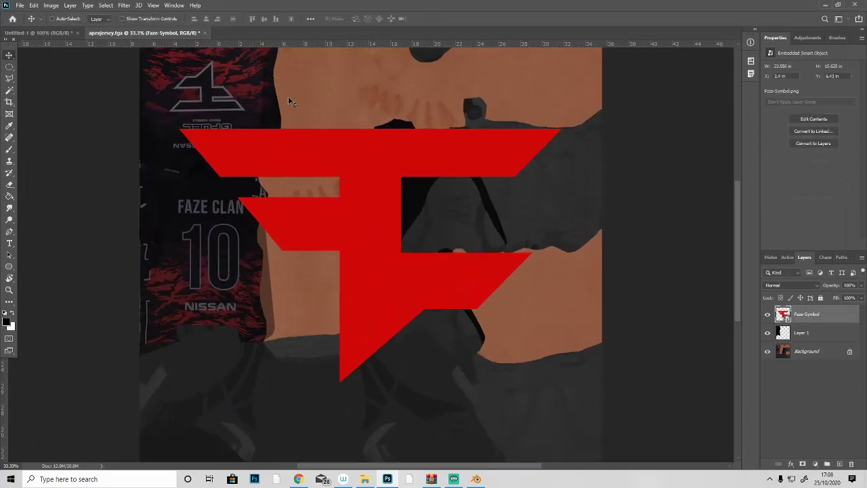
# - Scale the FaZe logo to about 9%, place it over the jersey's upper emblem, and flip it horizontally
pyautogui.hotkey('ctrl', '+')
pyautogui.hotkey('ctrl', 't')
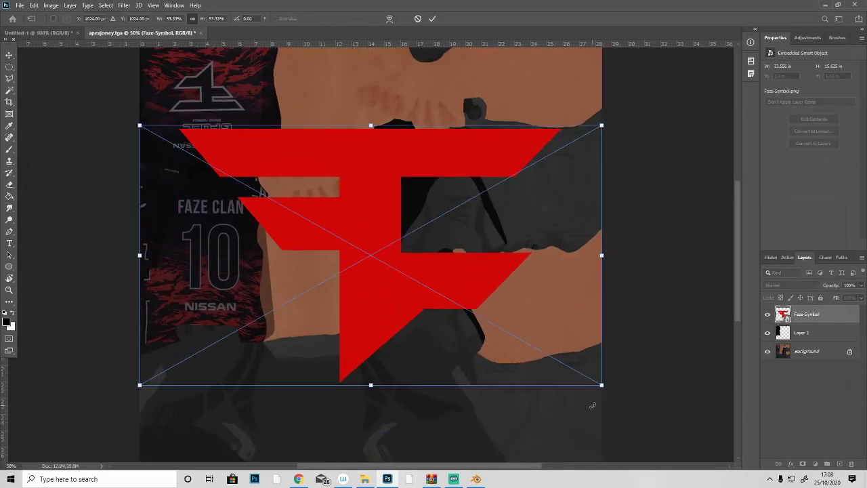
pyautogui.keyDown('alt'); pyautogui.moveTo(512, 293); pyautogui.dragTo(207, 85); pyautogui.keyUp('alt')
pyautogui.rightClick(207, 86)
pyautogui.click(232, 224)
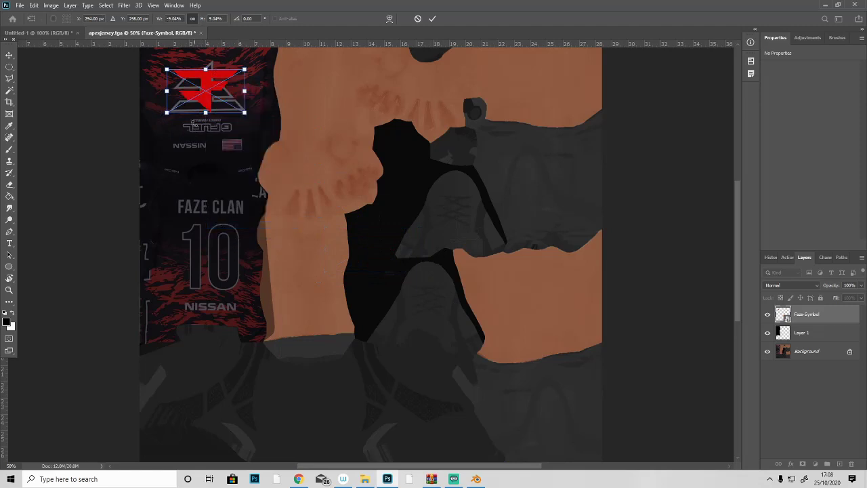
# - Flip the logo vertically, fit it over the old emblem at about 10% scale, and apply the transform
pyautogui.rightClick(207, 94)
pyautogui.click(232, 238)
pyautogui.scroll(2, 249, 173)
pyautogui.scroll(2, 248, 173)
pyautogui.moveTo(205, 140); pyautogui.dragTo(250, 153)
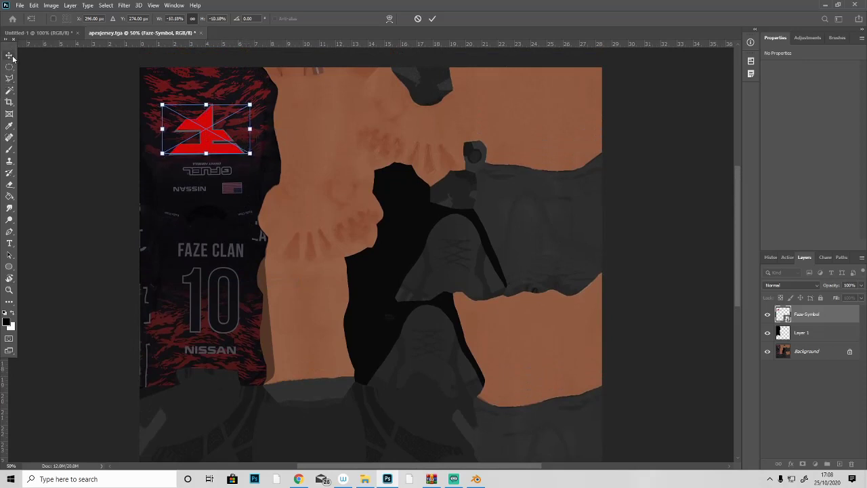
pyautogui.moveTo(9, 55); pyautogui.dragTo(207, 136)
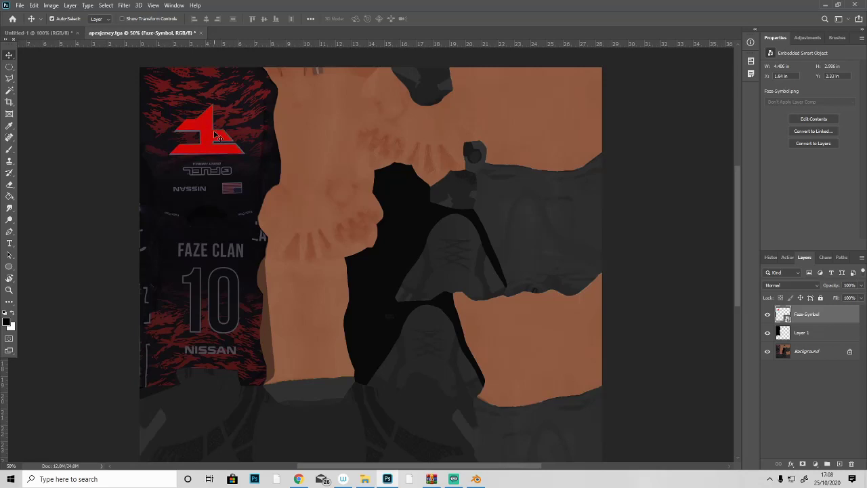
pyautogui.scroll(1, 218, 138)
pyautogui.scroll(-3, 291, 186)
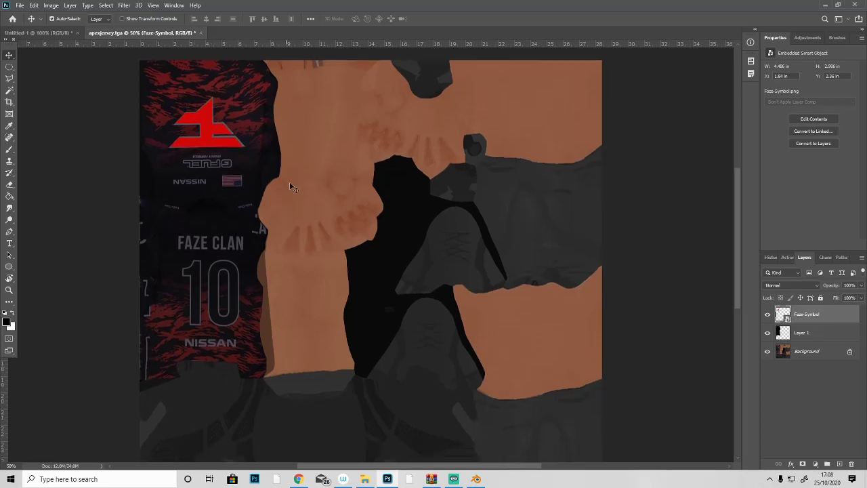
# - Add a new layer above Layer 1 and create a text box over FAZE CLAN reading "bluu" in 72 pt Chinese Rocks
pyautogui.click(809, 334)
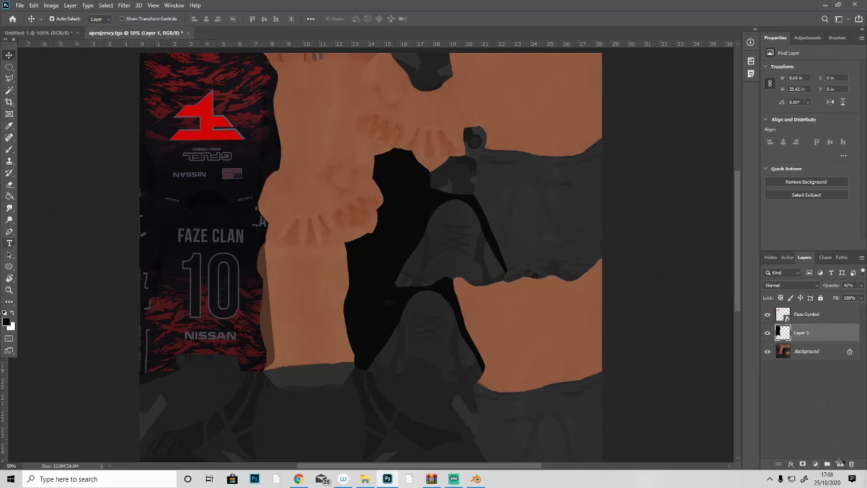
pyautogui.press('t')
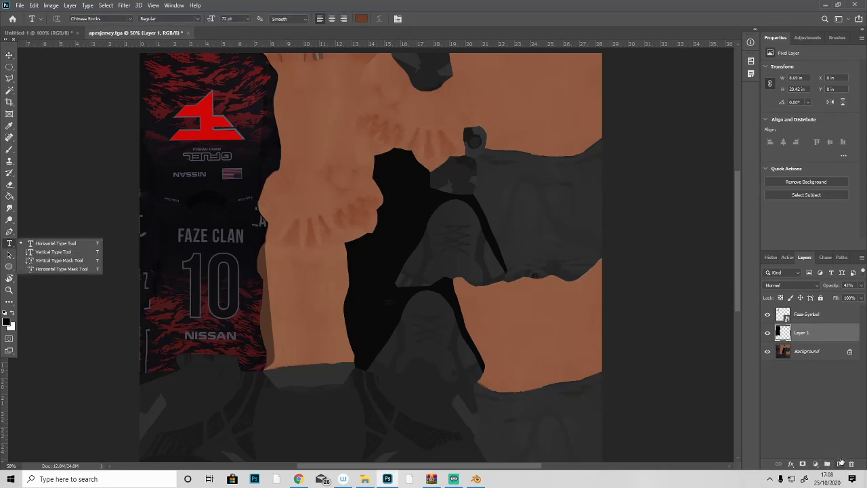
pyautogui.click(841, 464)
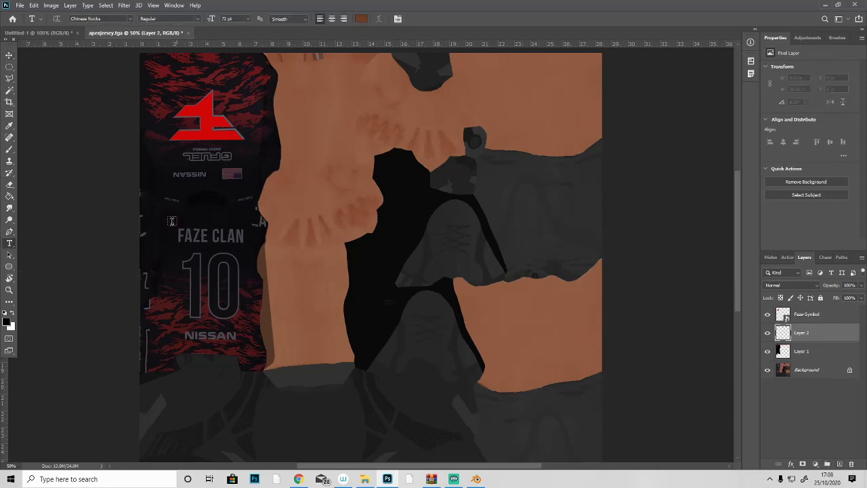
pyautogui.moveTo(170, 91); pyautogui.dragTo(274, 261)
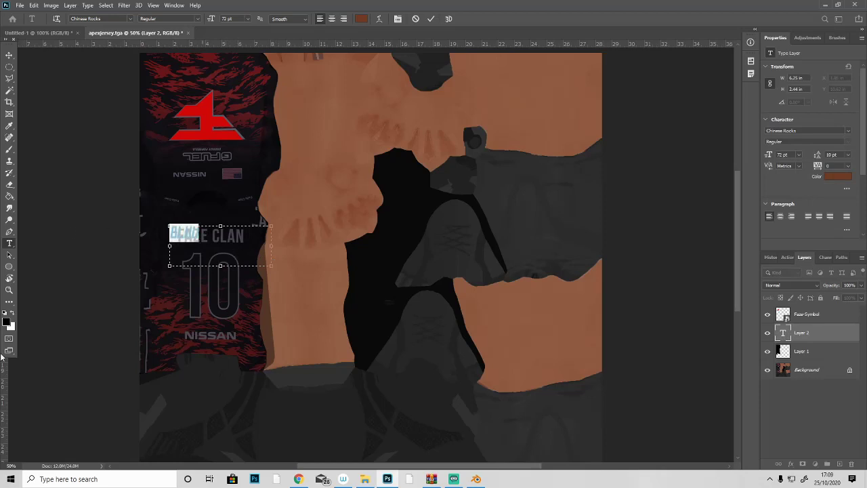
# - Colour the BLUU text with the red sampled from the FaZe logo and commit the text
pyautogui.click(11, 314)
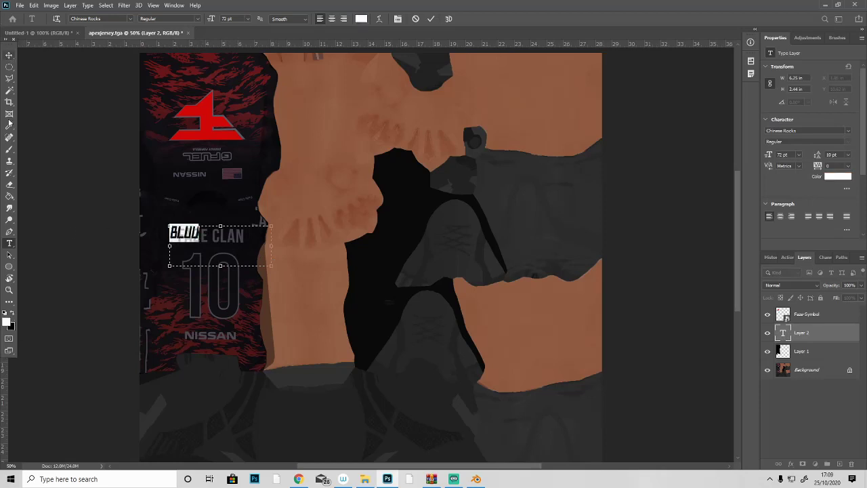
pyautogui.click(6, 324)
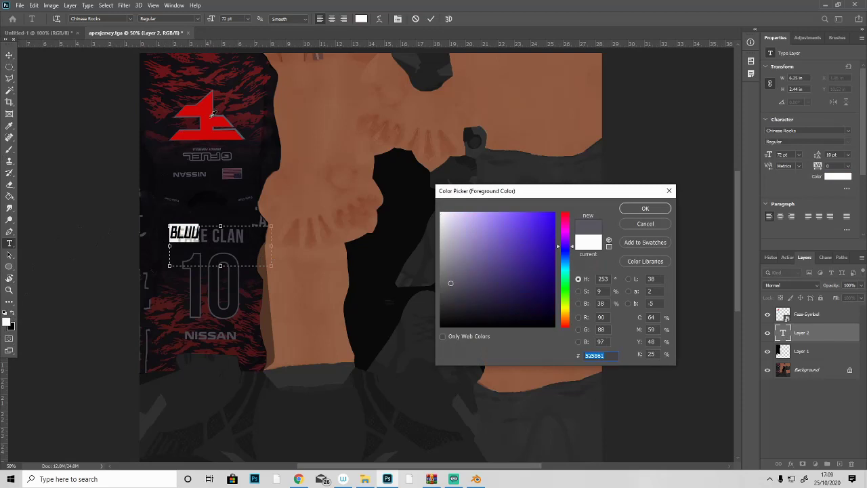
pyautogui.click(212, 114)
pyautogui.click(644, 209)
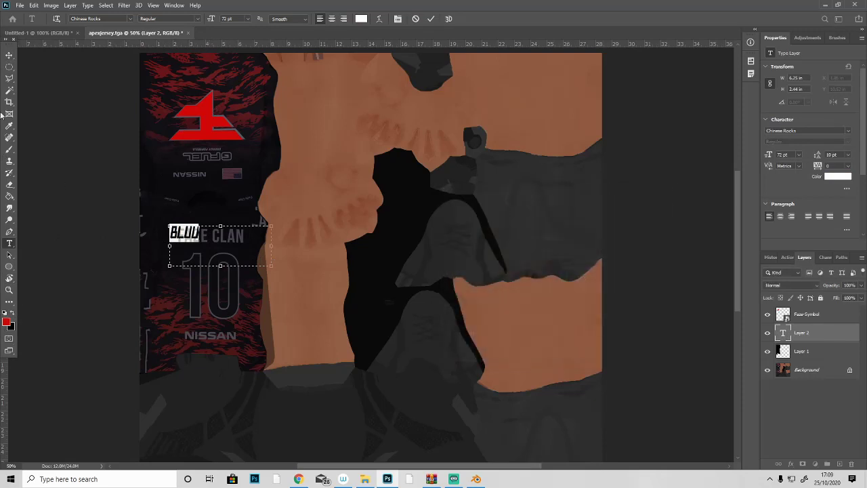
pyautogui.hotkey('ctrl', 'Return')
# - Scale the BLUU text to about 147% and centre it over the FAZE CLAN lettering above the number 10
pyautogui.click(9, 55)
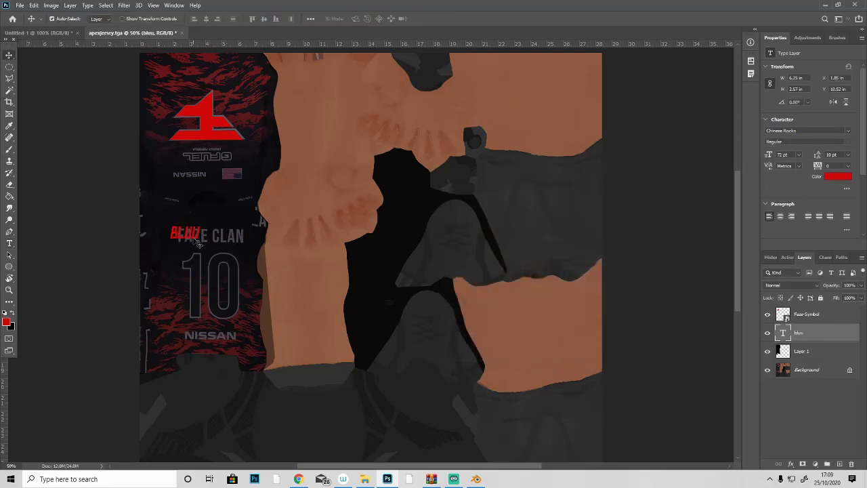
pyautogui.moveTo(198, 237); pyautogui.dragTo(228, 245)
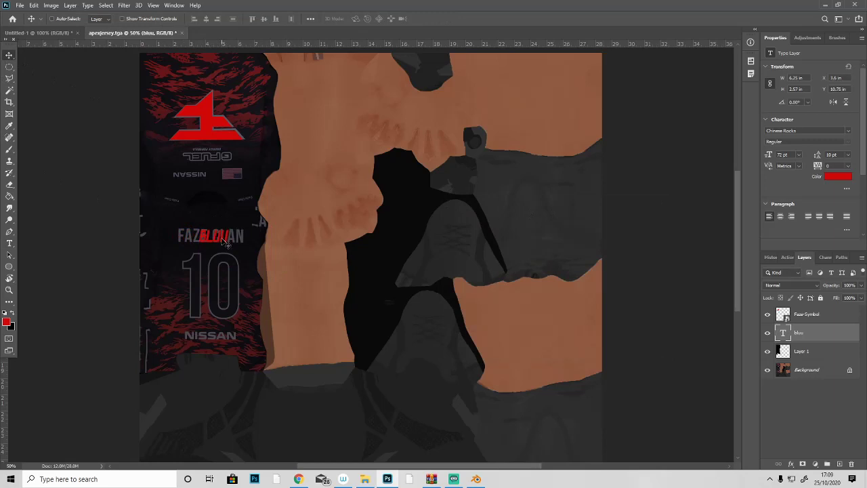
pyautogui.hotkey('ctrl', 't')
pyautogui.keyDown('alt'); pyautogui.moveTo(305, 225); pyautogui.dragTo(323, 211); pyautogui.keyUp('alt')
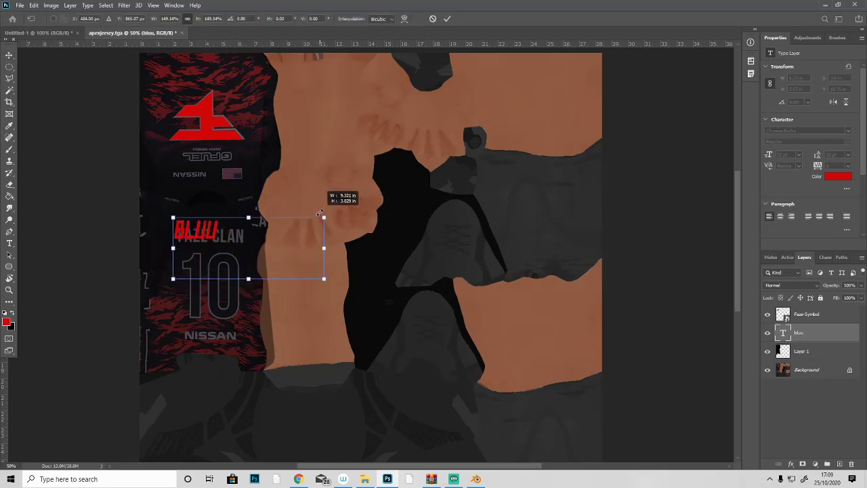
pyautogui.moveTo(320, 213); pyautogui.dragTo(319, 215)
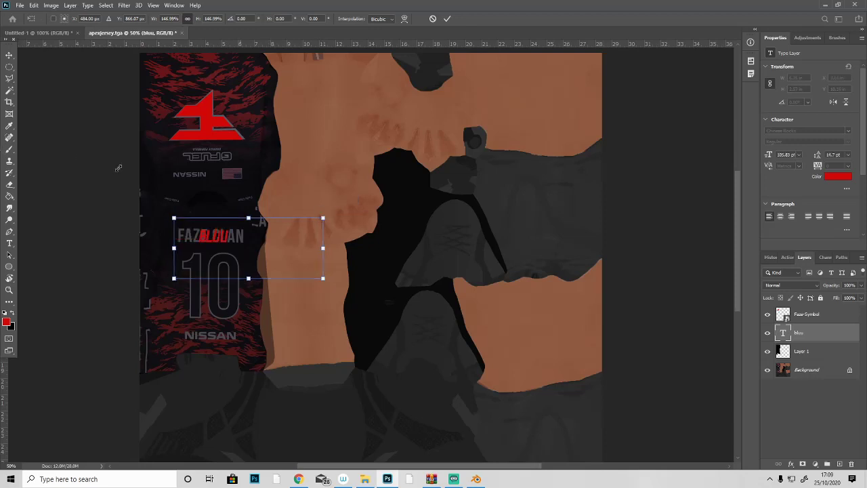
pyautogui.click(9, 55)
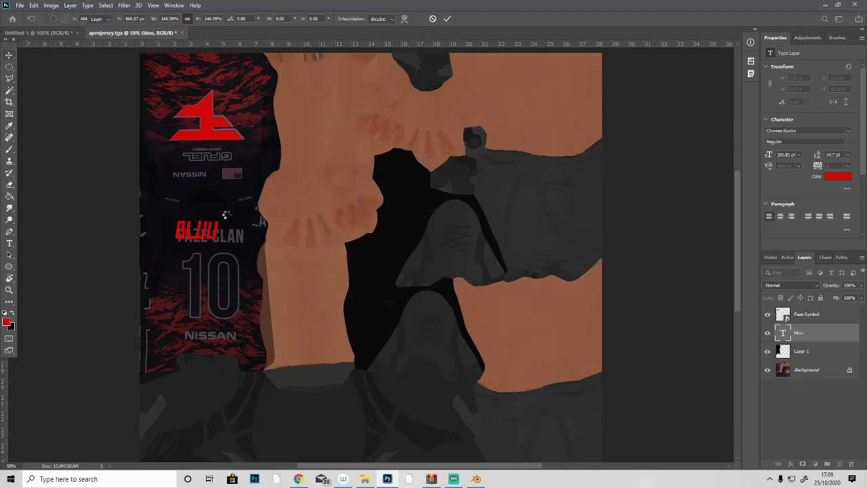
pyautogui.moveTo(214, 240)
pyautogui.mouseDown()
pyautogui.moveTo(232, 239)
pyautogui.moveTo(214, 235)
pyautogui.mouseUp()
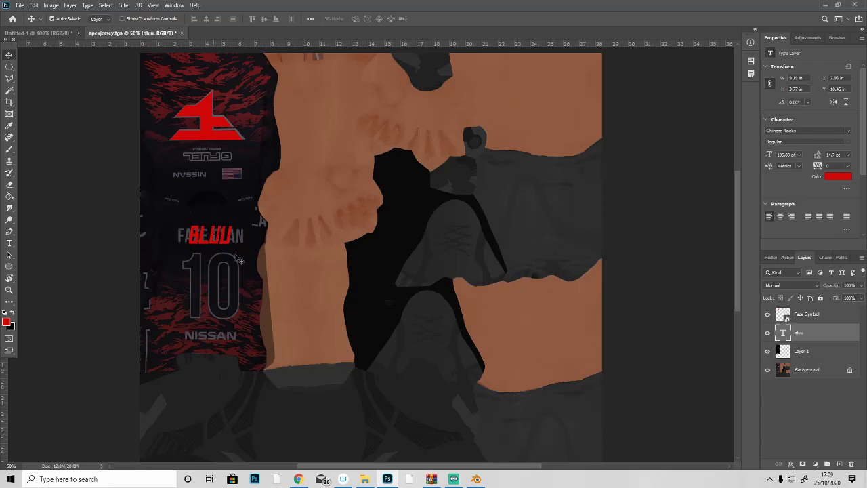
# - Set the opacity of Layer 1, the black jersey cover, to 100%
pyautogui.click(807, 352)
pyautogui.click(860, 285)
pyautogui.moveTo(855, 290); pyautogui.dragTo(866, 297)
pyautogui.scroll(2, 292, 298)
pyautogui.scroll(4, 244, 288)
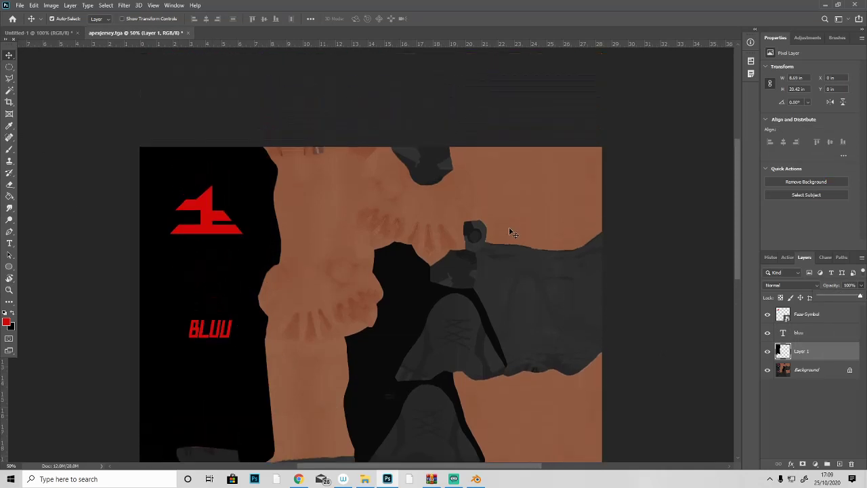
pyautogui.click(845, 298)
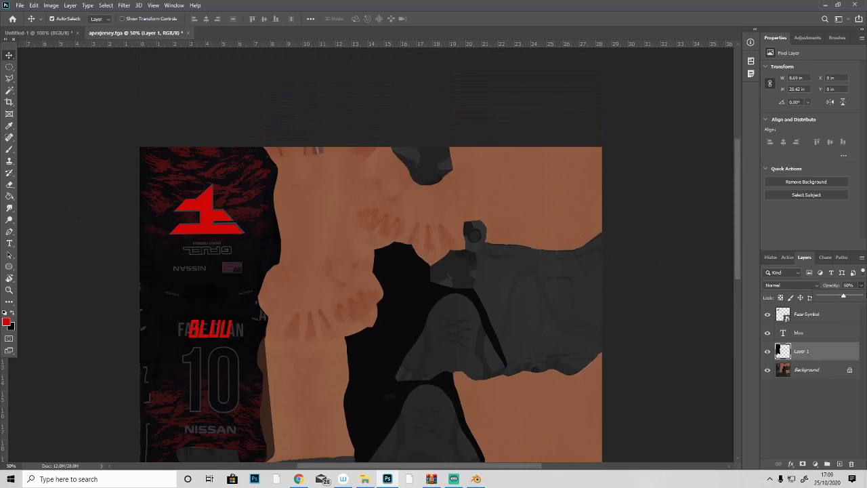
pyautogui.moveTo(844, 298); pyautogui.dragTo(866, 303)
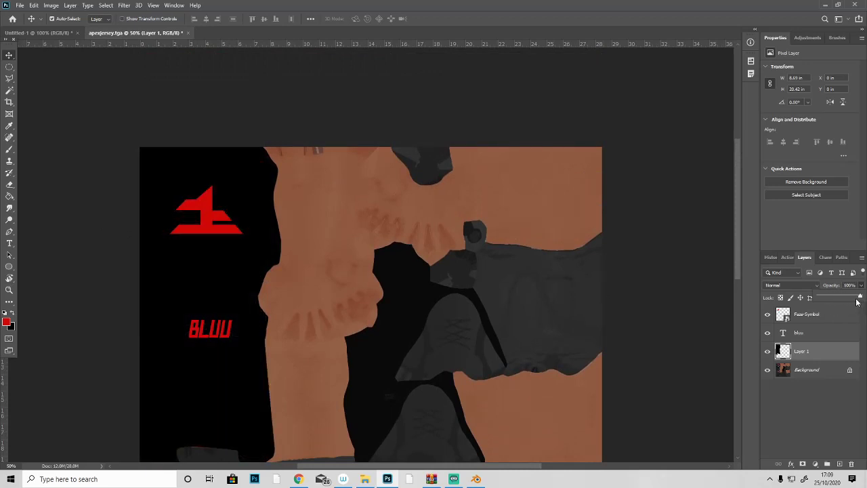
pyautogui.scroll(-2, 655, 199)
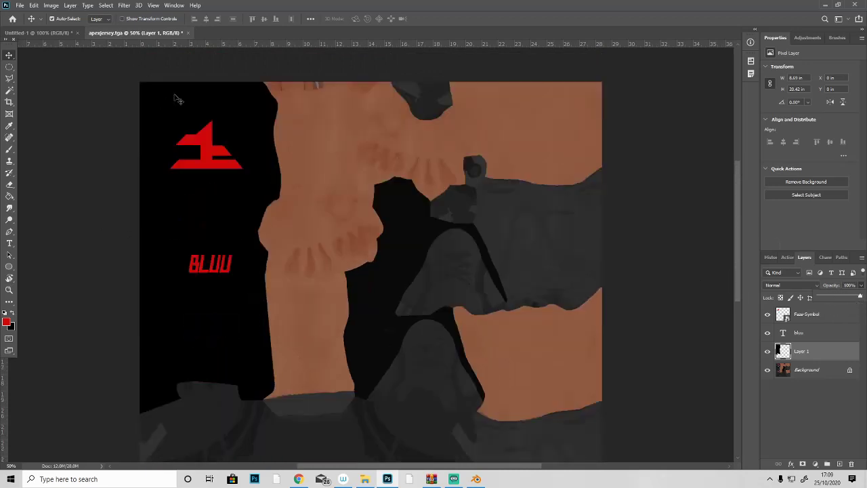
# - Save the jersey texture on the computer in the gfx work folder as a Targa file named tutorial
pyautogui.click(19, 5)
pyautogui.click(31, 111)
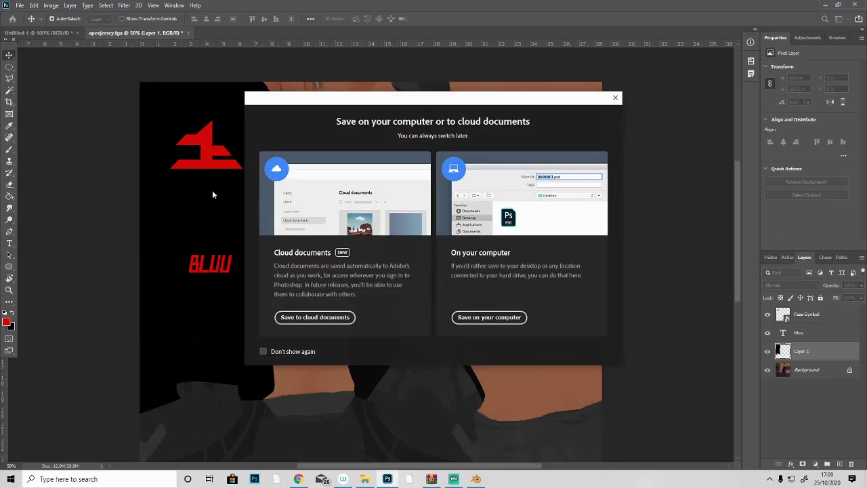
pyautogui.click(489, 318)
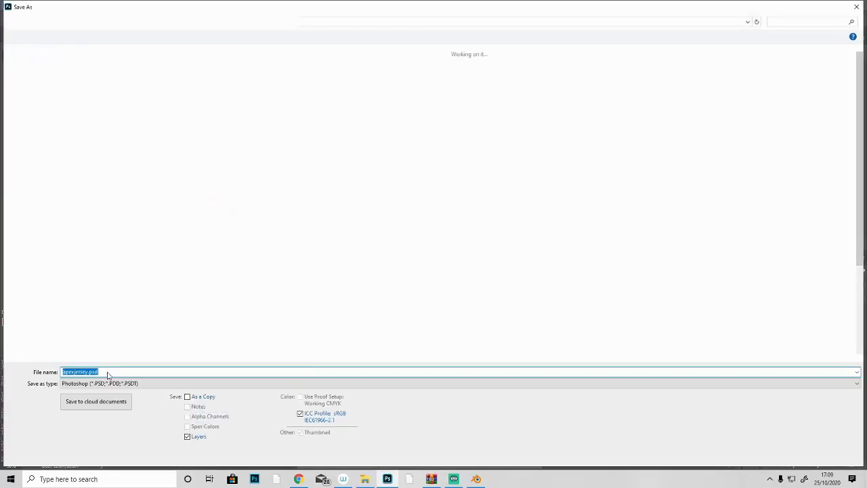
pyautogui.click(107, 385)
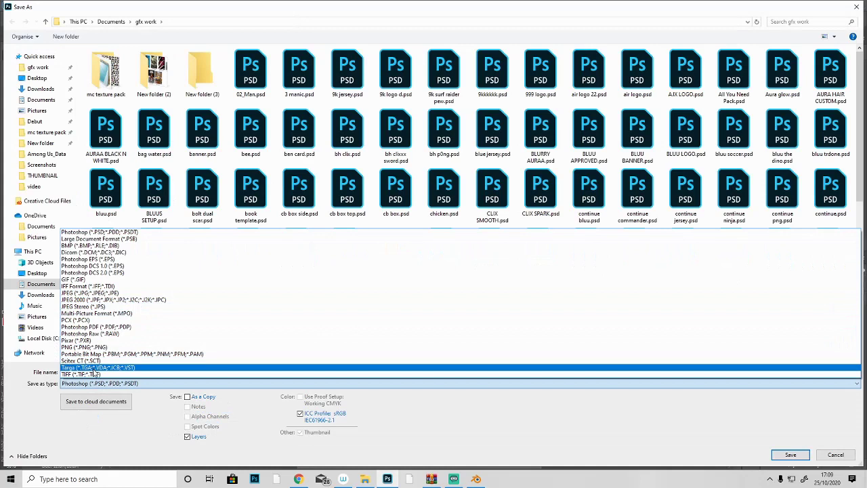
pyautogui.click(95, 367)
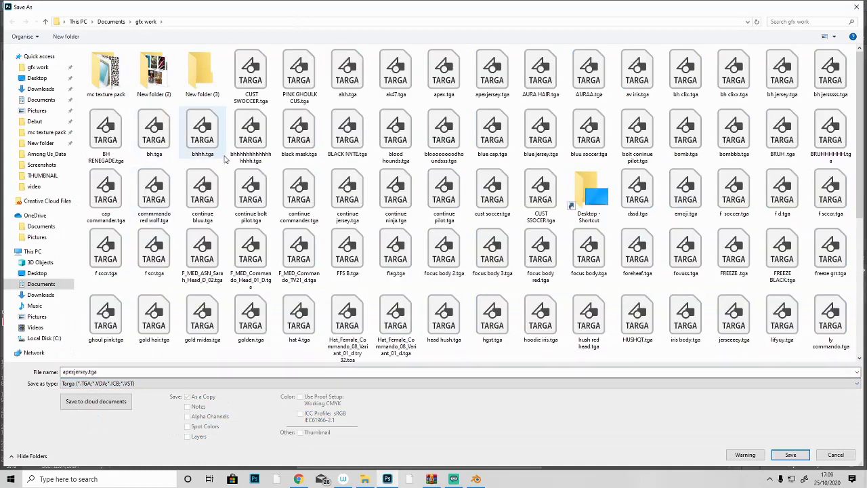
pyautogui.click(115, 372)
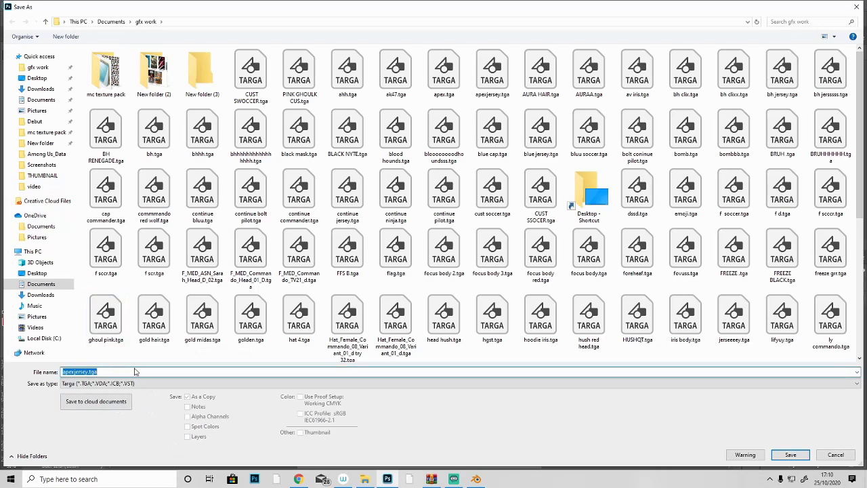
pyautogui.write('tutorial')
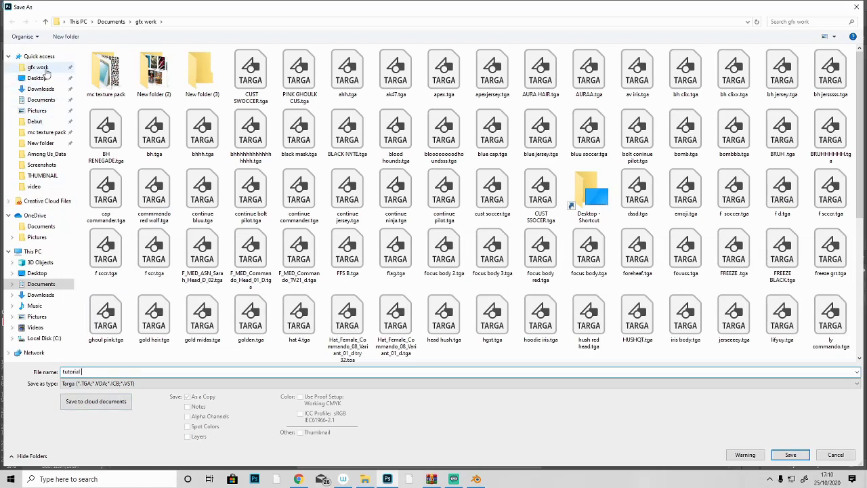
pyautogui.click(791, 455)
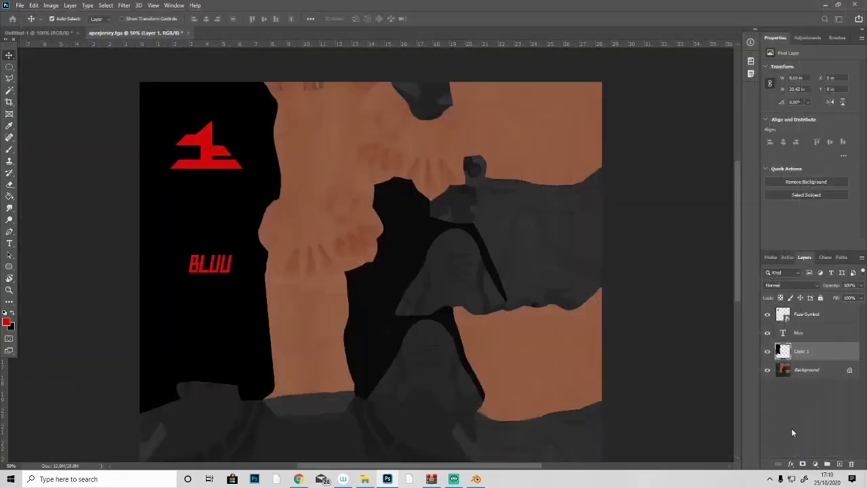
pyautogui.click(458, 170)
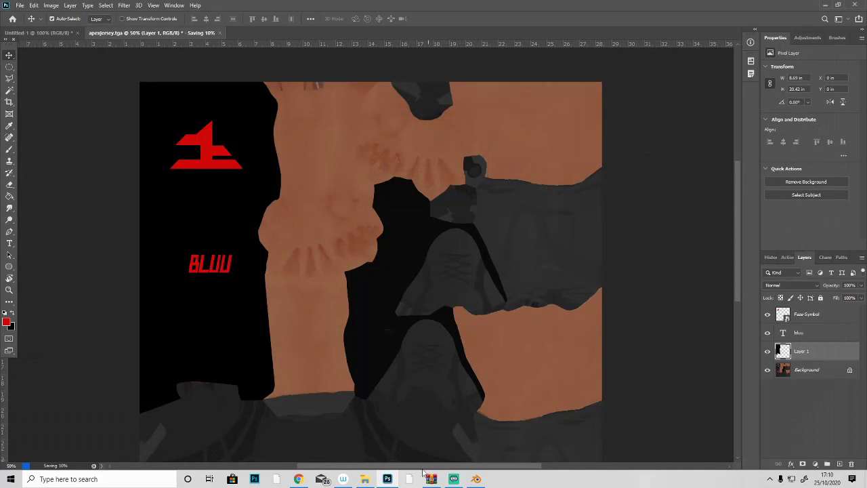
# - Switch to Blender and move the expanded apexjersey.tga image node slightly away from the FN Shader node
pyautogui.click(476, 479)
pyautogui.click(451, 232)
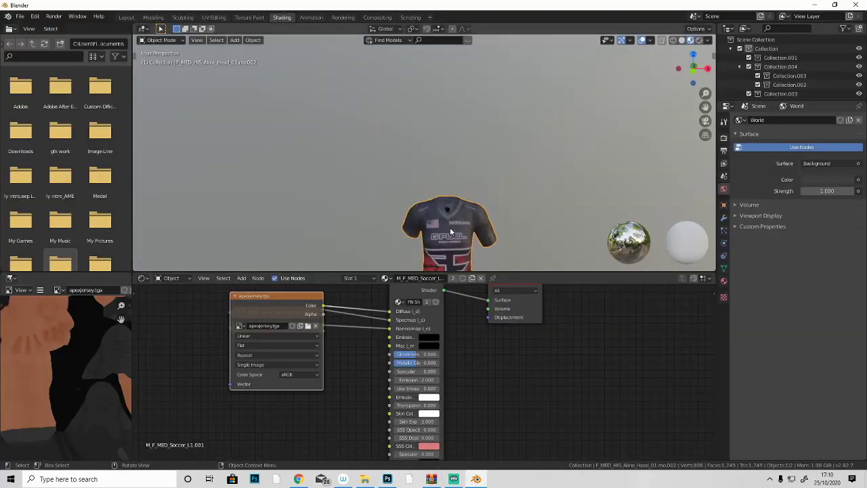
pyautogui.scroll(-3, 451, 232)
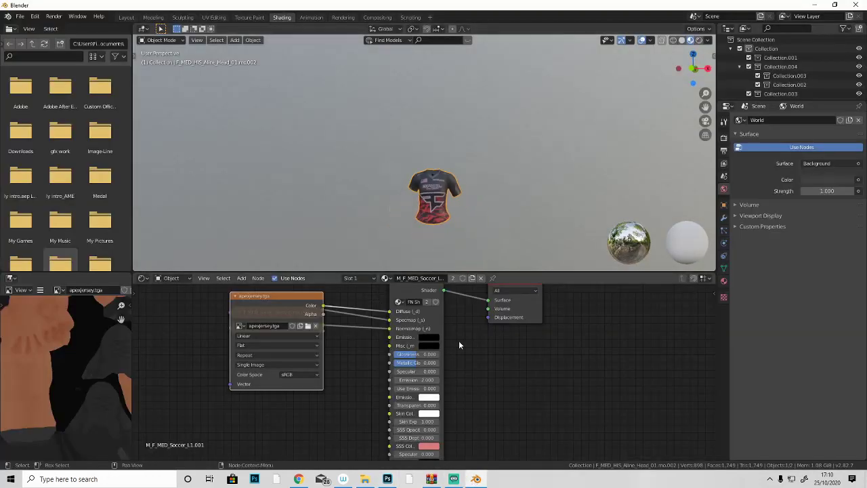
pyautogui.scroll(-2, 307, 305)
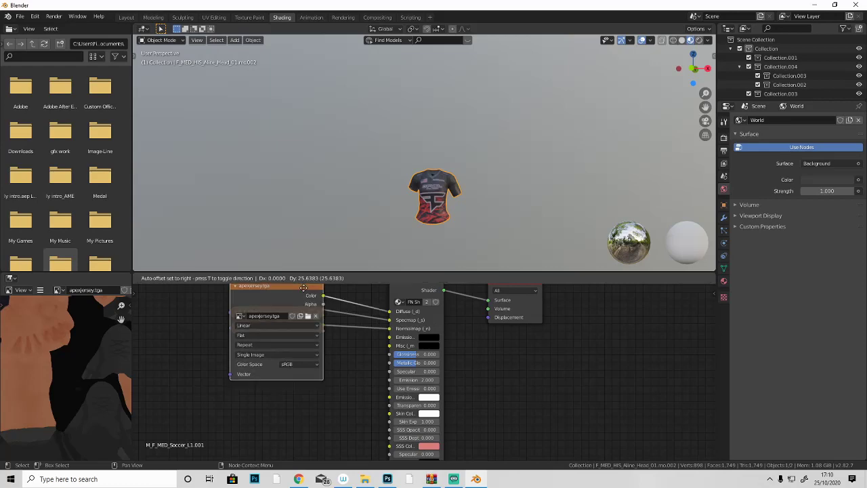
pyautogui.moveTo(306, 330); pyautogui.dragTo(274, 329, button='middle')
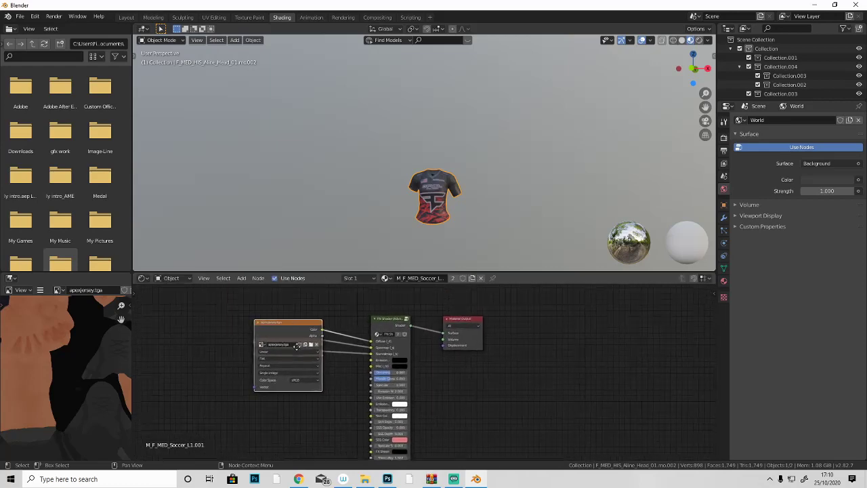
pyautogui.scroll(2, 317, 348)
pyautogui.scroll(1, 316, 348)
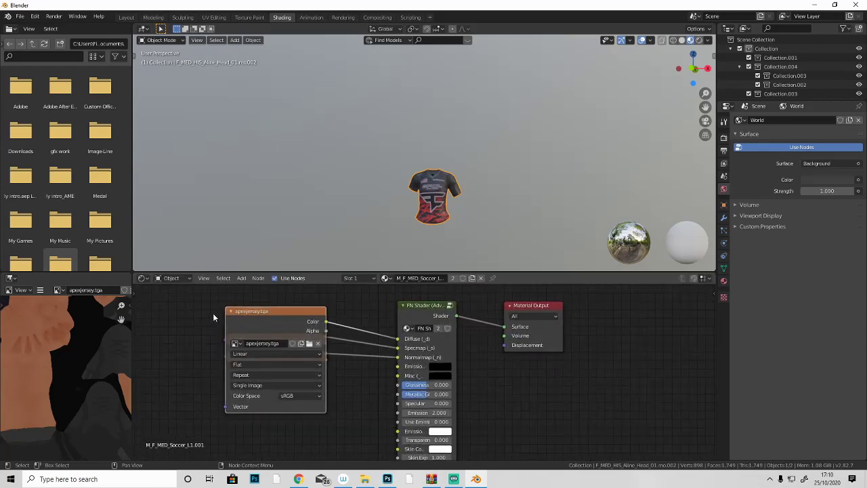
pyautogui.click(234, 312)
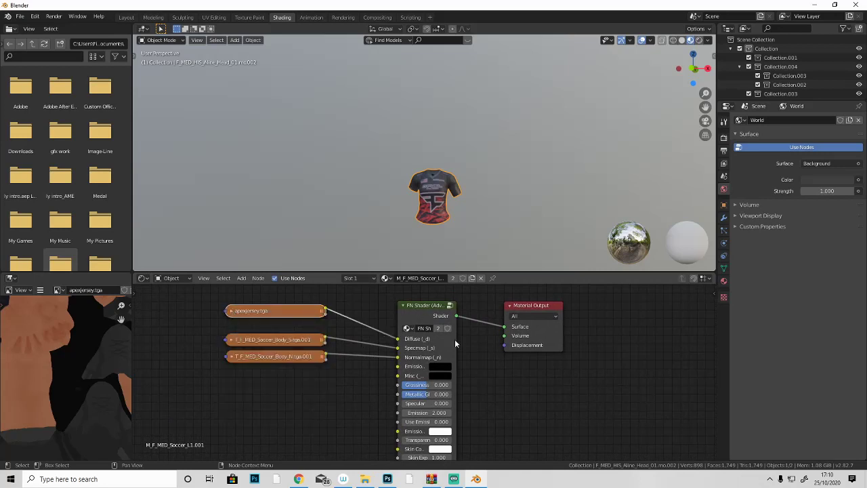
pyautogui.click(231, 313)
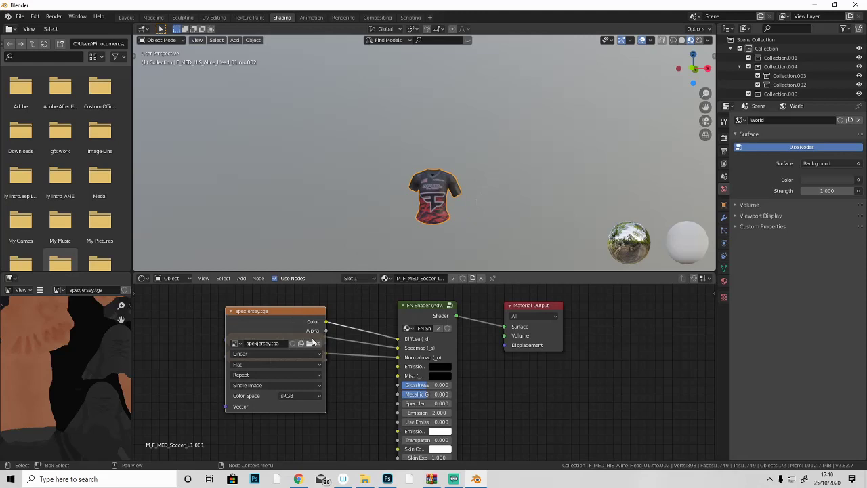
pyautogui.moveTo(270, 313); pyautogui.dragTo(265, 320)
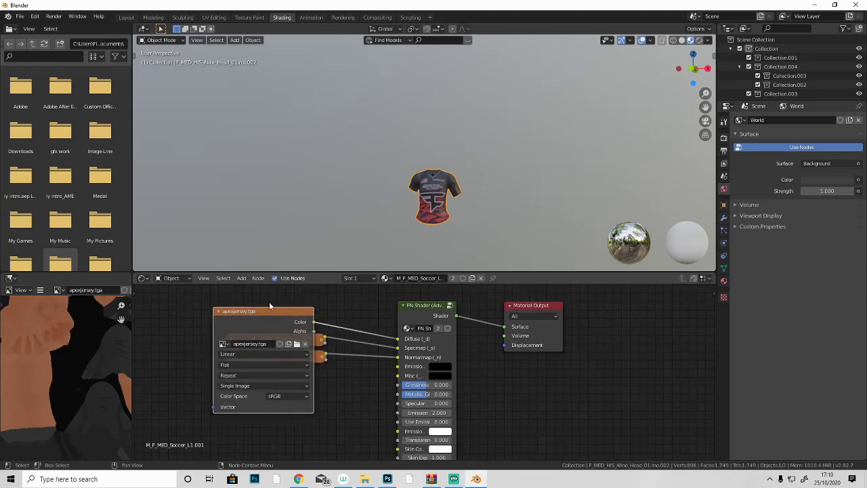
# - Replace the apexjersey.tga image in the jersey's diffuse texture node with tutorial.tga from the gfx work folder
pyautogui.click(305, 345)
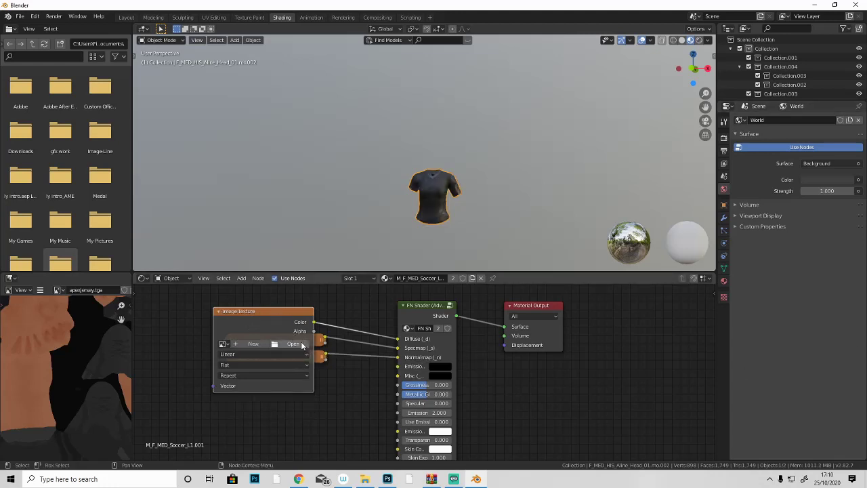
pyautogui.click(293, 344)
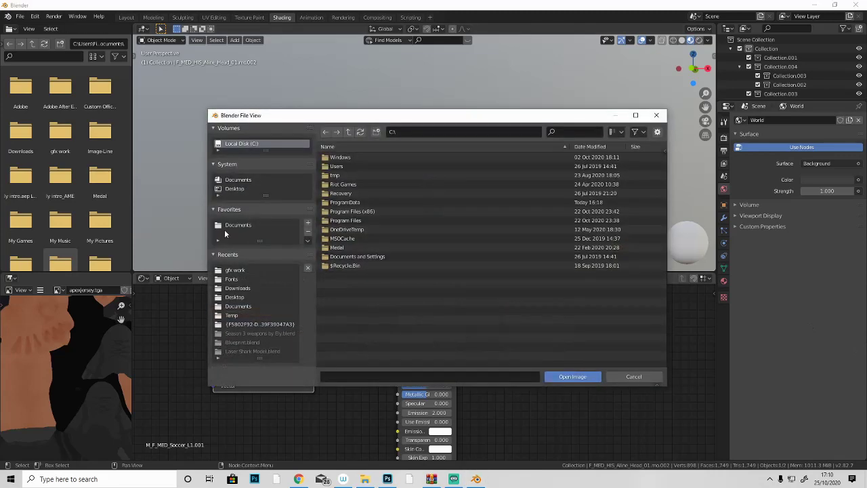
pyautogui.click(234, 270)
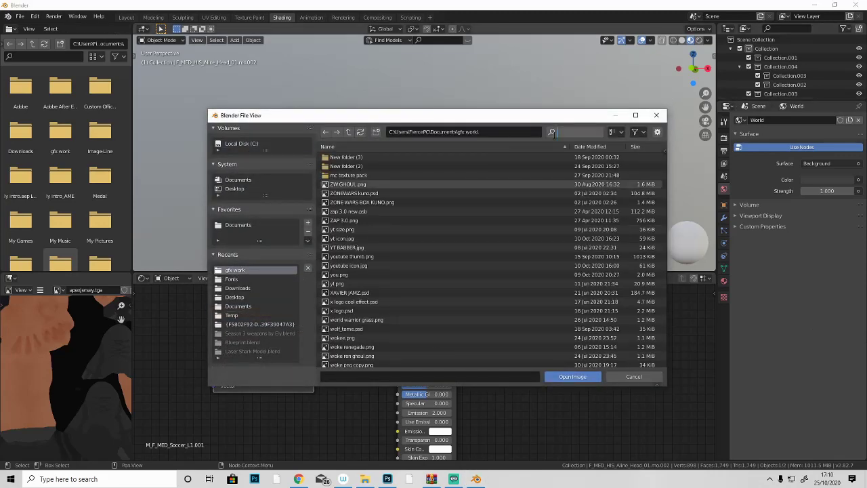
pyautogui.write('tut')
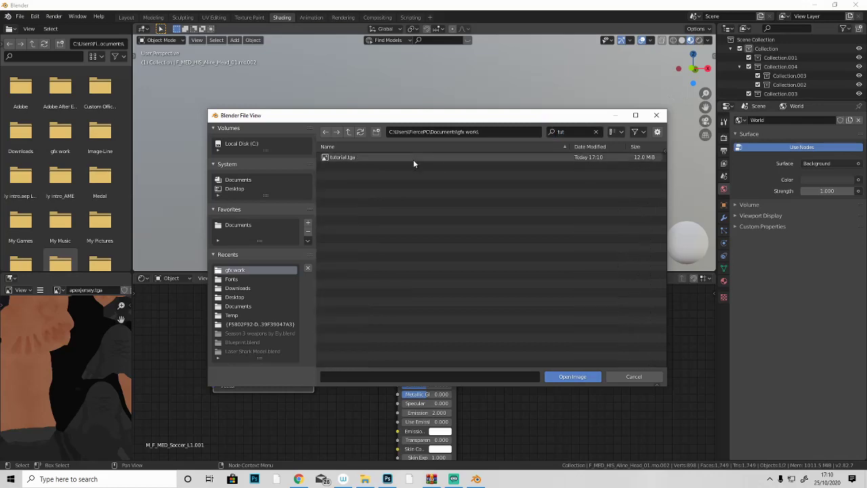
pyautogui.doubleClick(412, 159)
# - Inspect the jersey model with its new texture from several angles and distances in the Layout workspace
pyautogui.moveTo(489, 202)
pyautogui.mouseDown(button='middle')
pyautogui.moveTo(496, 177)
pyautogui.moveTo(320, 217)
pyautogui.moveTo(406, 230)
pyautogui.mouseUp(button='middle')
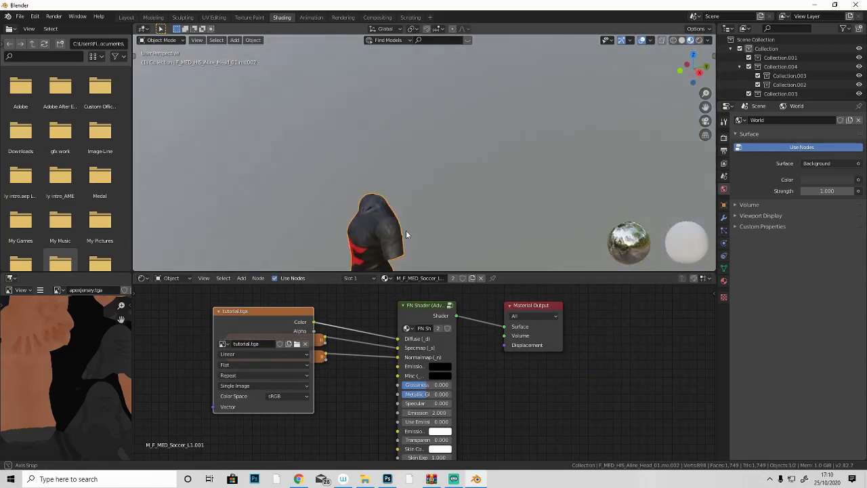
pyautogui.click(127, 17)
pyautogui.scroll(3, 433, 227)
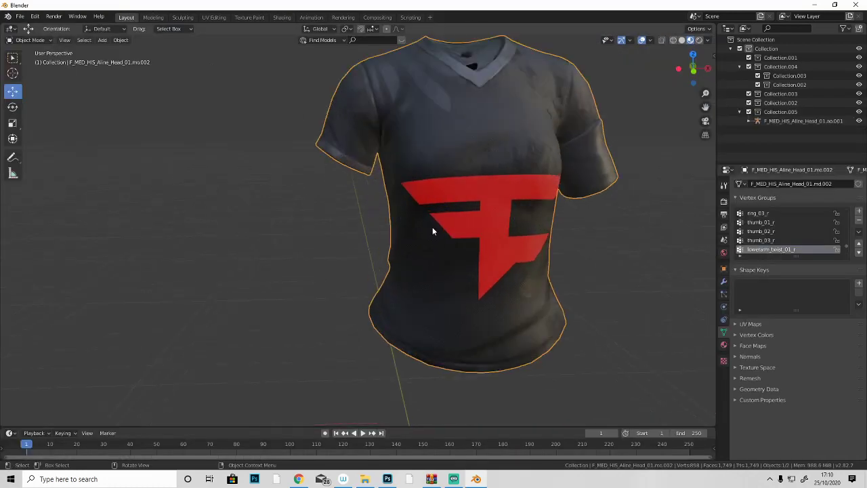
pyautogui.moveTo(433, 227); pyautogui.dragTo(381, 278, button='middle')
pyautogui.scroll(-4, 225, 229)
pyautogui.moveTo(421, 246); pyautogui.dragTo(513, 188, button='middle')
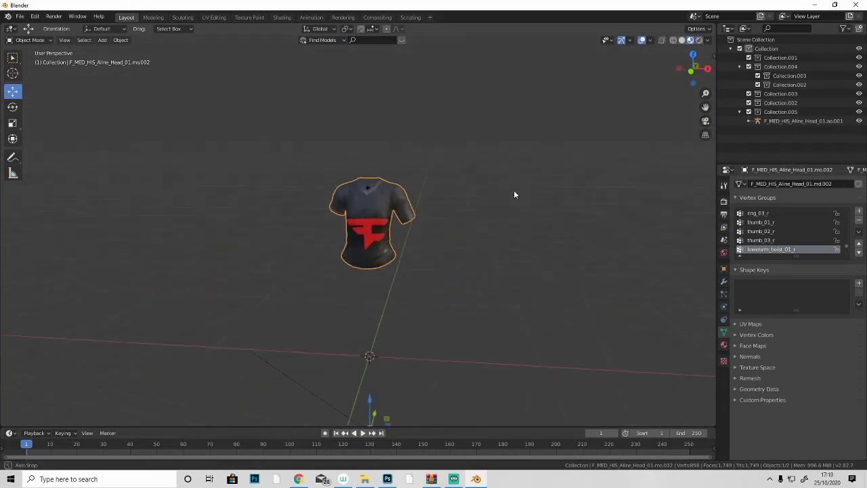
pyautogui.scroll(-4, 504, 196)
pyautogui.scroll(3, 508, 189)
pyautogui.scroll(4, 507, 186)
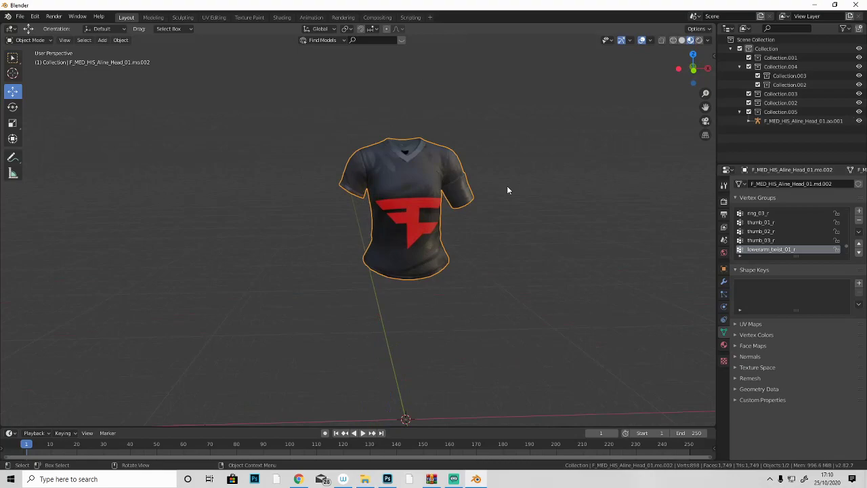